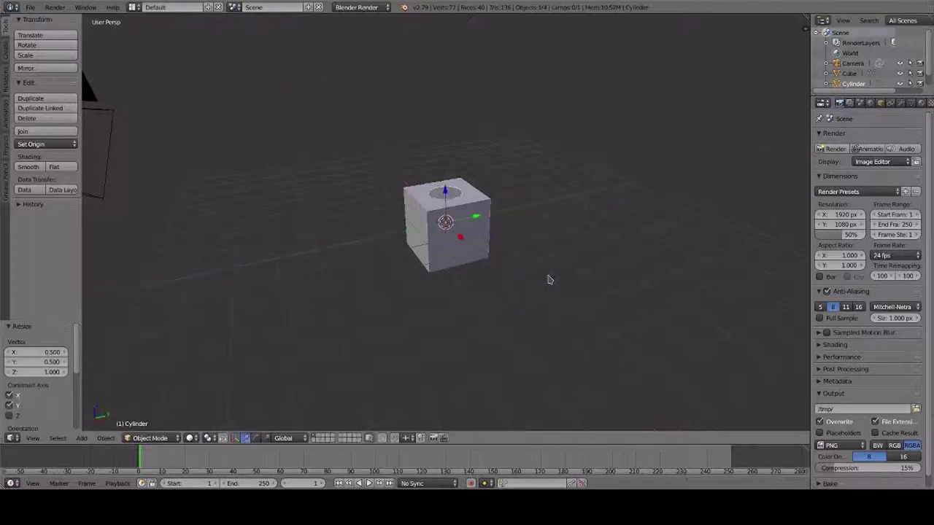
Step: Move the cylinder about -0.17 in X and -0.34 in Y, and raise it about 1.93 along Z onto the cube
key(g)
key(shift+z)
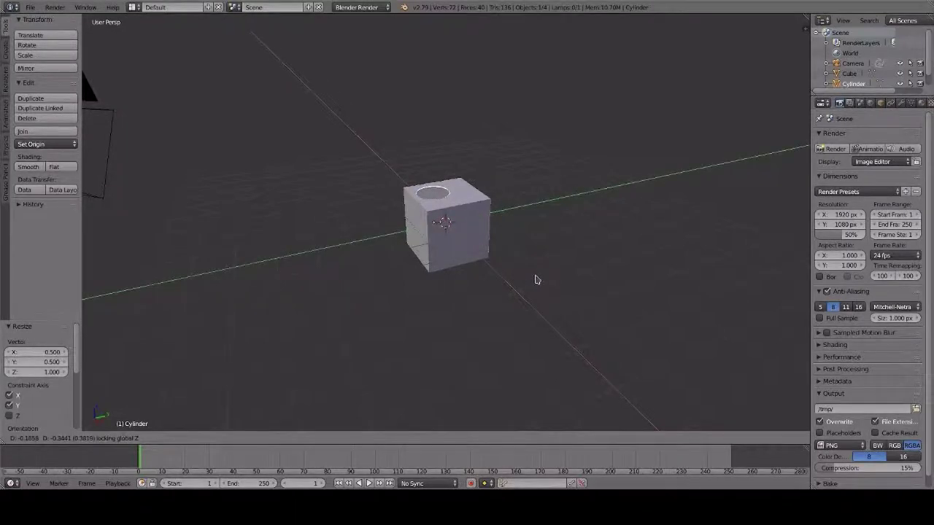
key(Return)
key(g)
key(z)
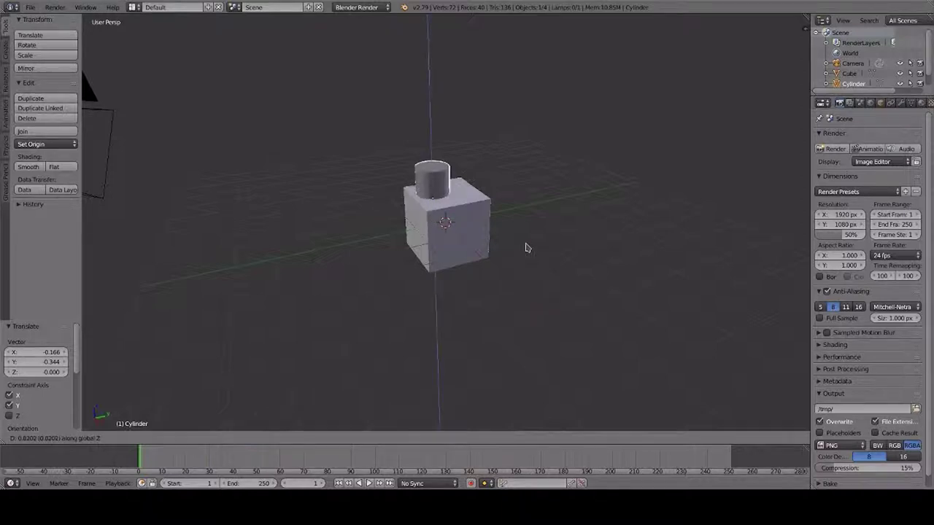
key(Return)
scroll(542, 119, up, 3)
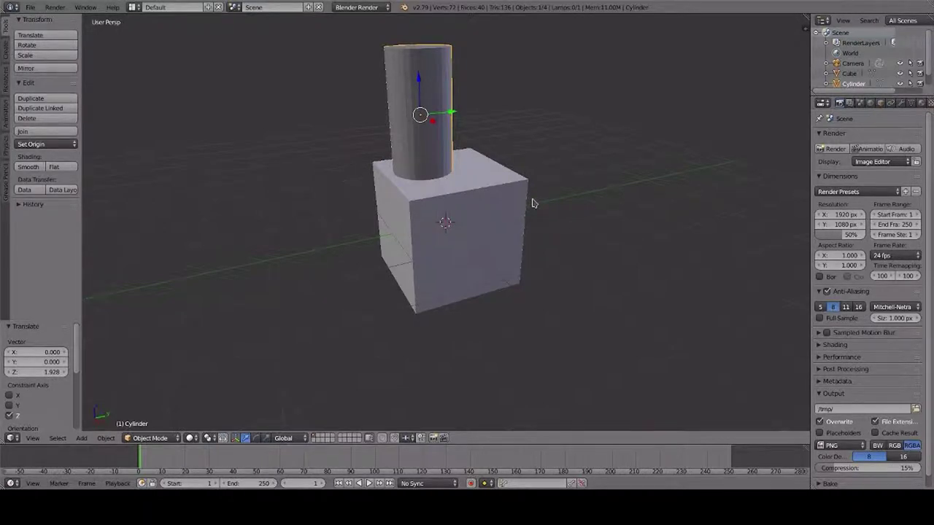
key(space)
text(first)
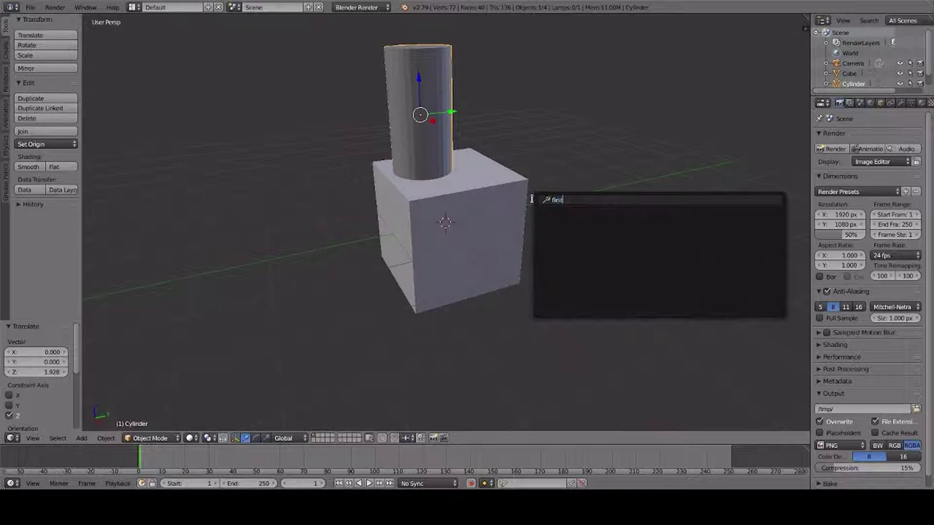
text(, tejture the p)
text(ube, rightclick to select it)
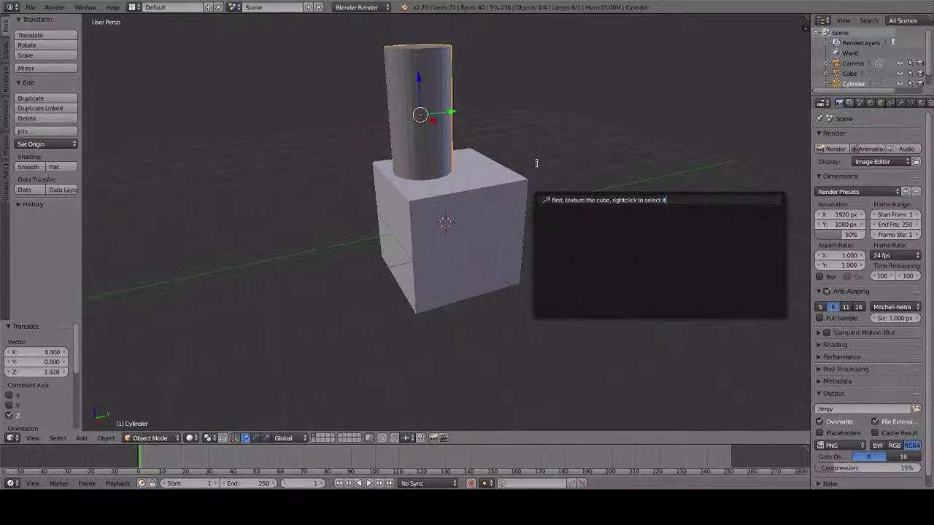
key(Escape)
Step: Select the cube
right_click(493, 214)
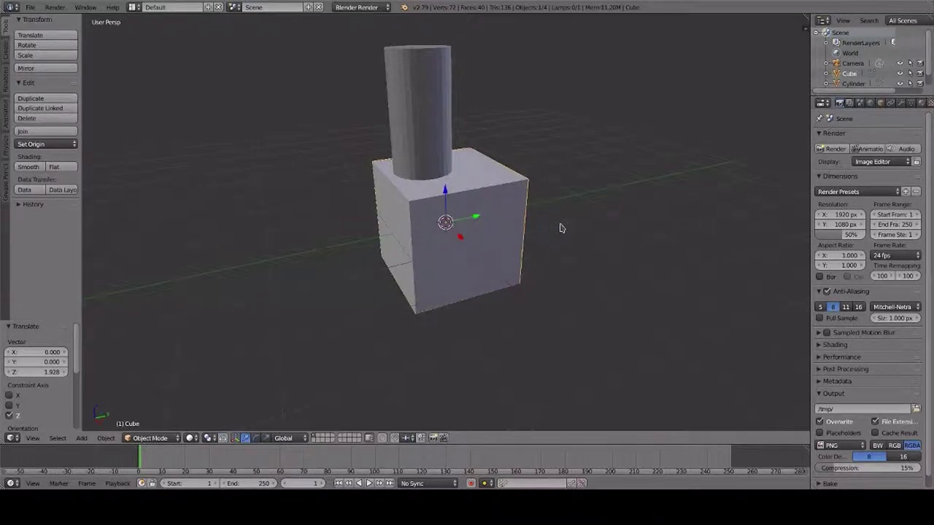
key(space)
text(press )
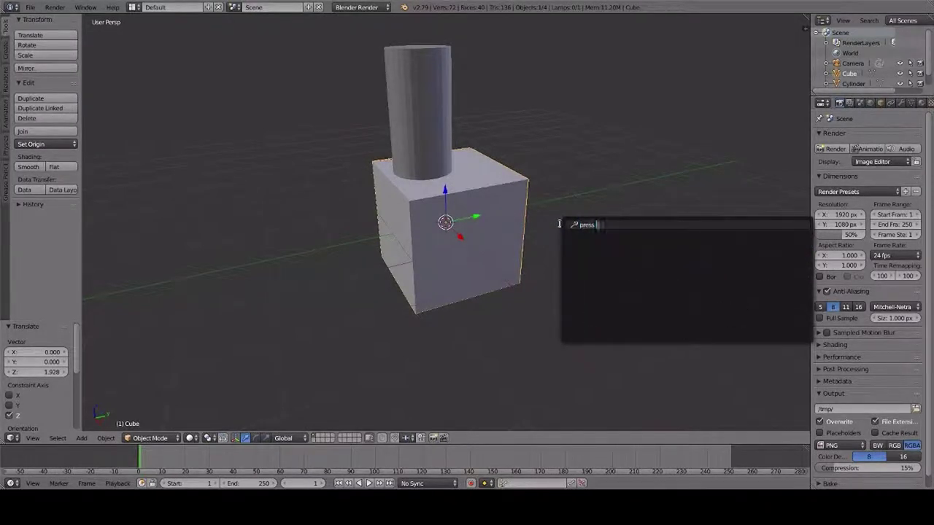
text(tab to go into "edit"/"men)
text(h" mode)
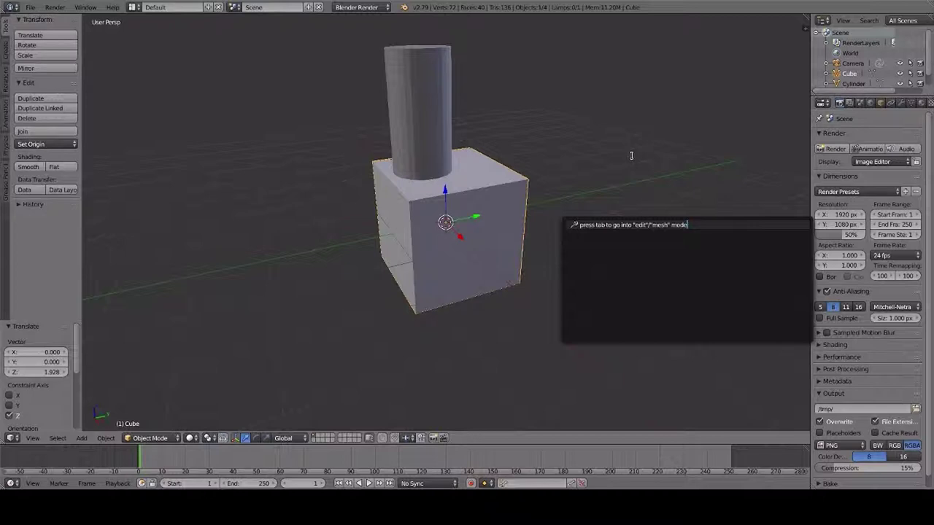
key(Escape)
Step: Switch the cube to Edit Mode
key(Tab)
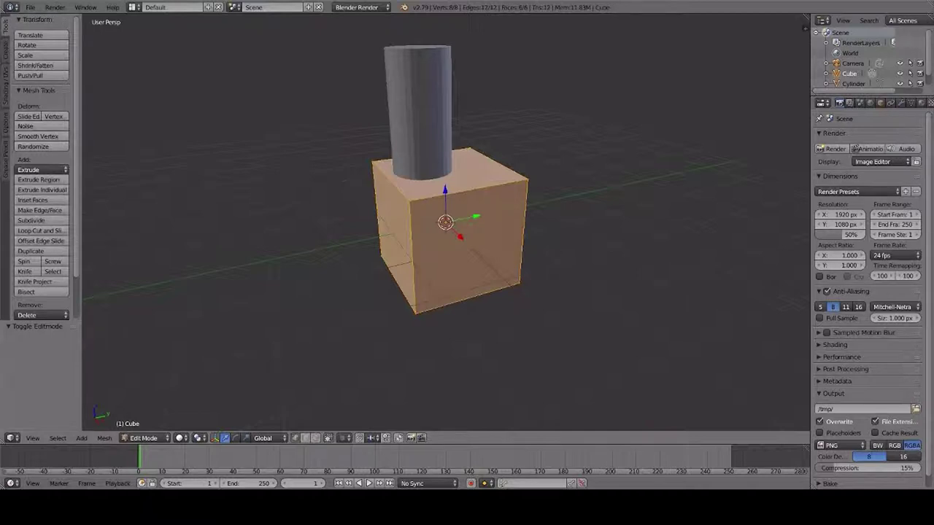
key(space)
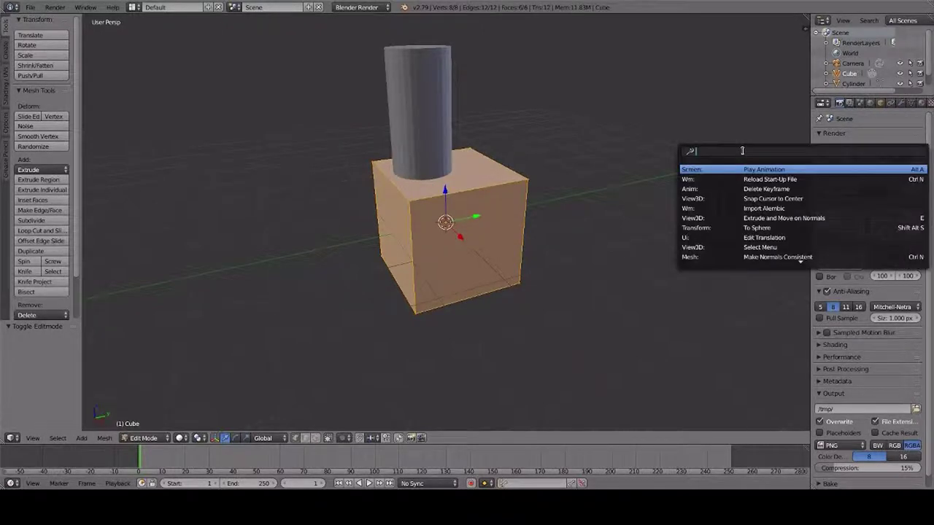
text(go to the)
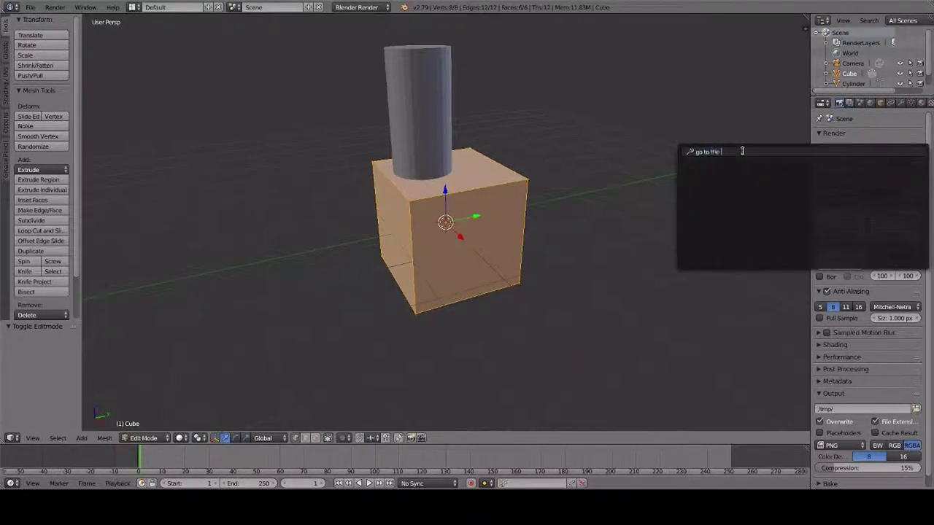
text( texture tab to add a texture)
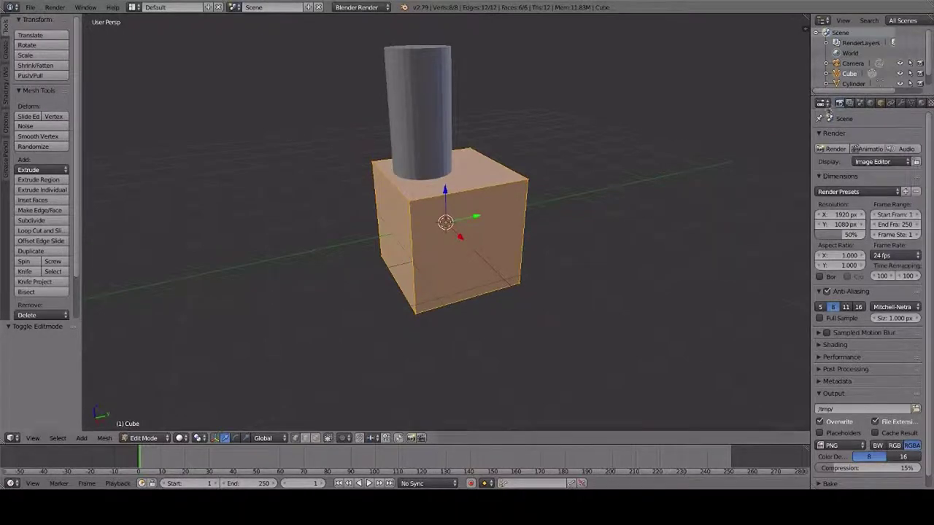
Step: Show the texture settings of the cube's material
scroll(919, 102, right, 5)
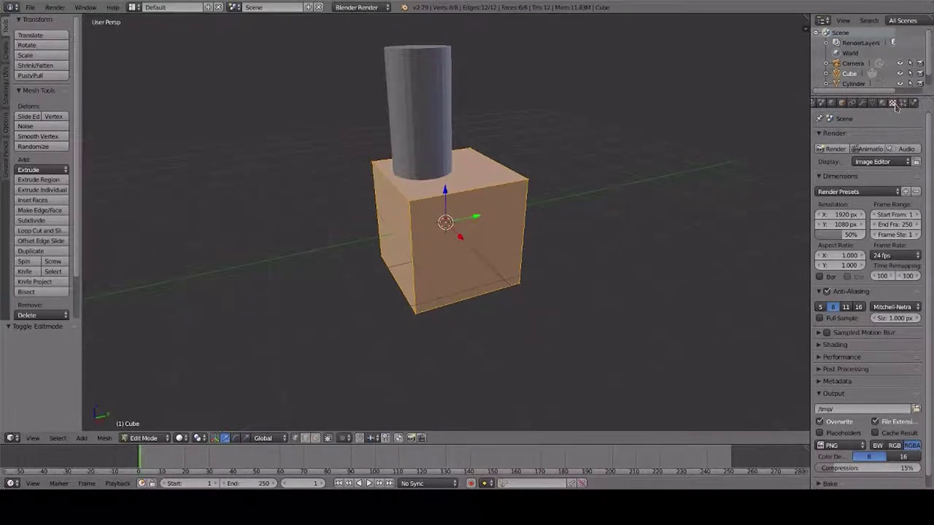
click(893, 103)
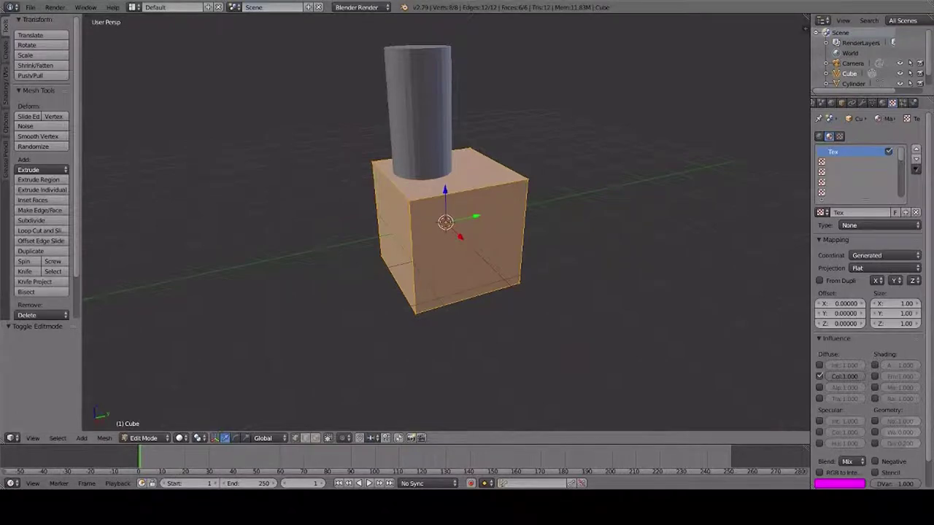
key(space)
text(wen)
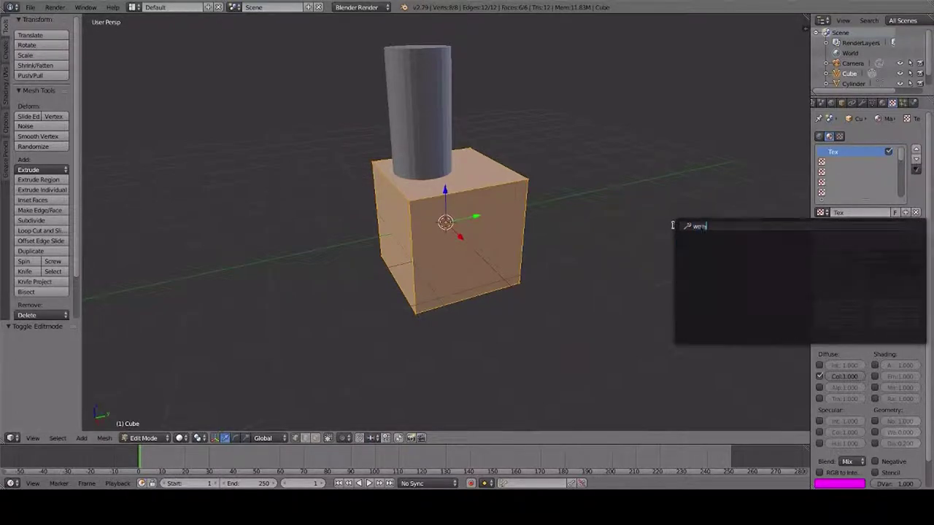
text( already have a texture, I)
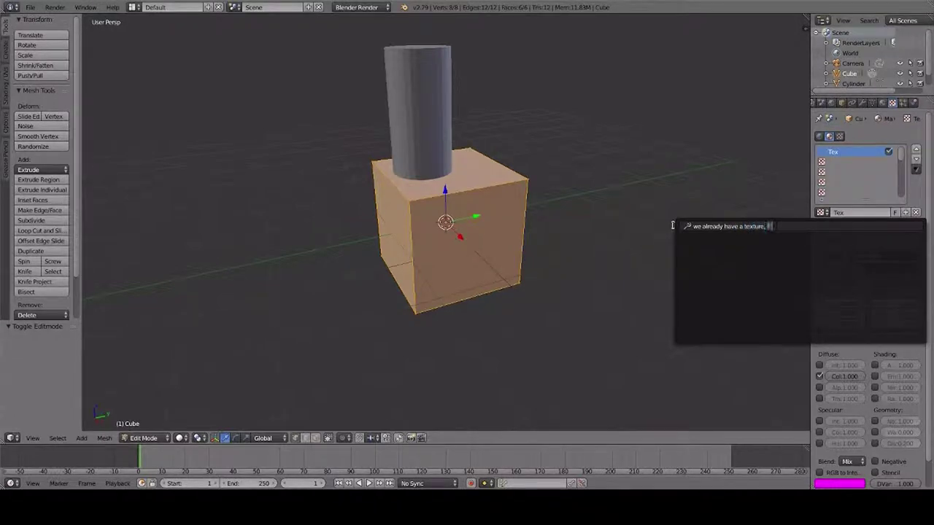
text(t just needs configuring correctly)
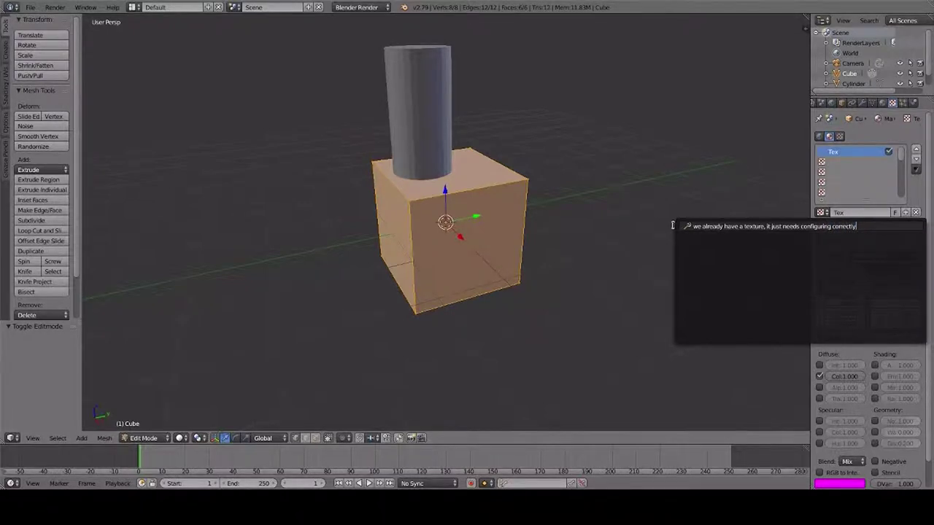
key(Escape)
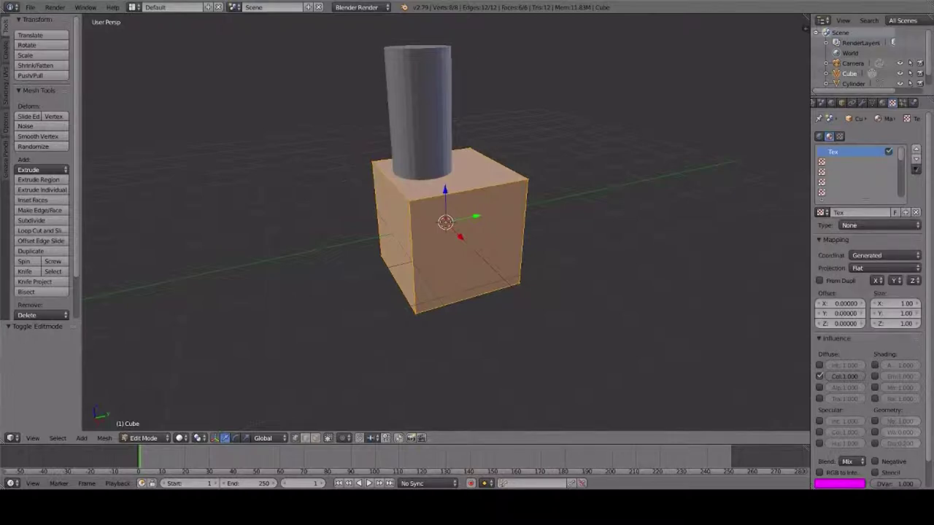
Step: Set the cube's texture type to Image or Movie and its mapping coordinates to UV
click(858, 226)
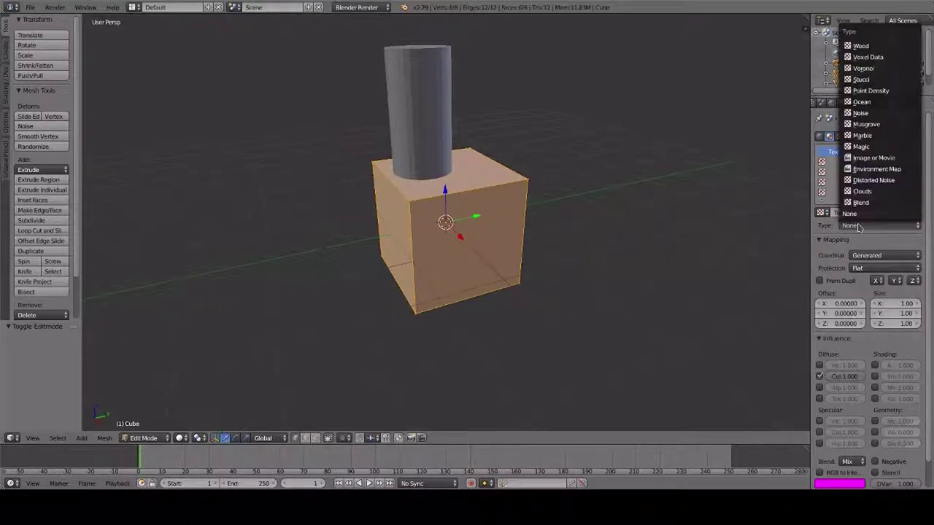
click(852, 158)
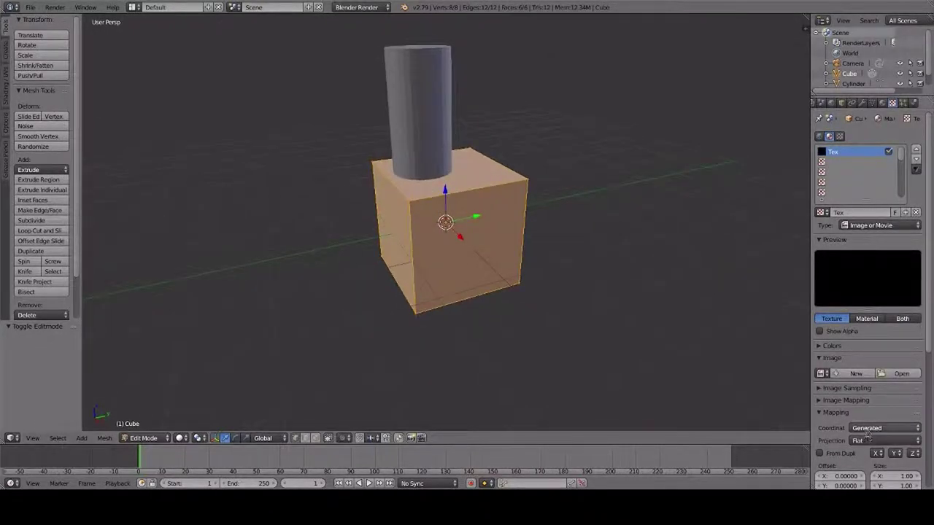
scroll(854, 361, down, 3)
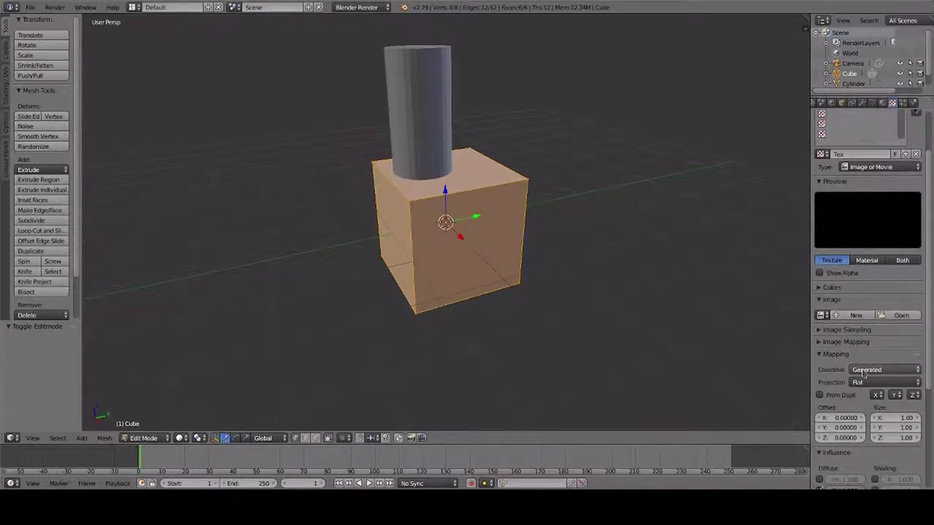
click(864, 371)
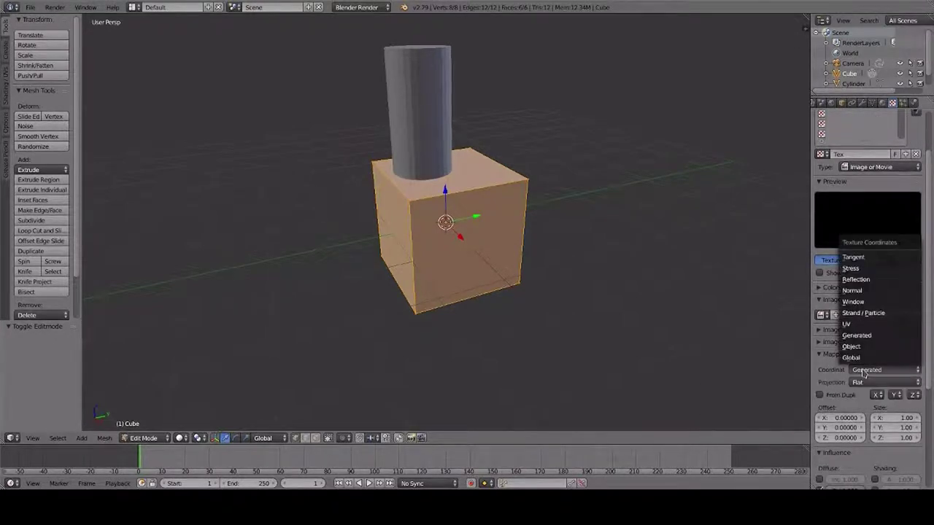
click(856, 325)
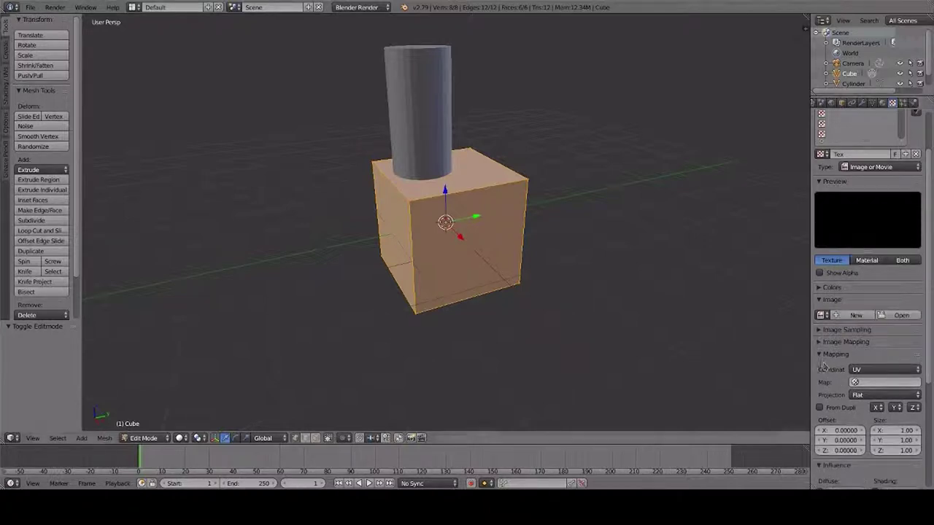
scroll(445, 219, up, 2)
scroll(445, 219, down, 3)
scroll(795, 261, up, 2)
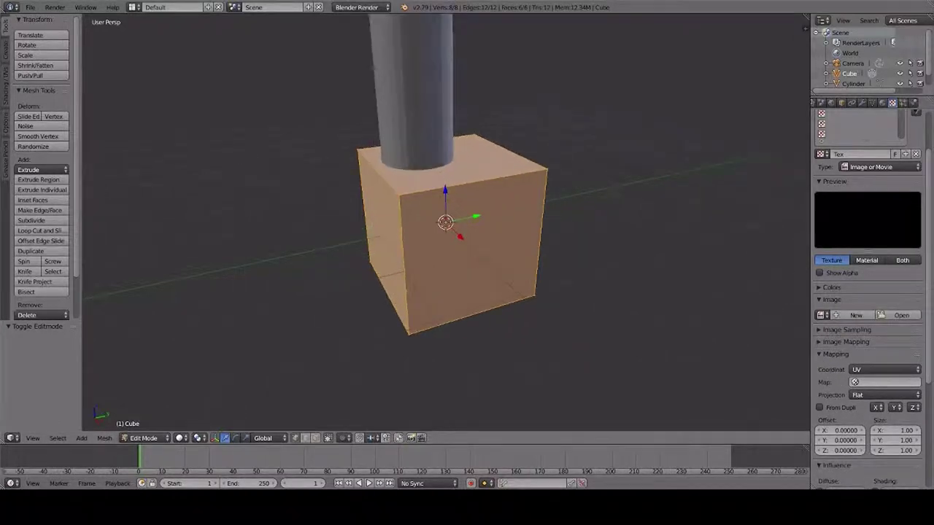
scroll(795, 262, down, 2)
scroll(868, 292, up, 2)
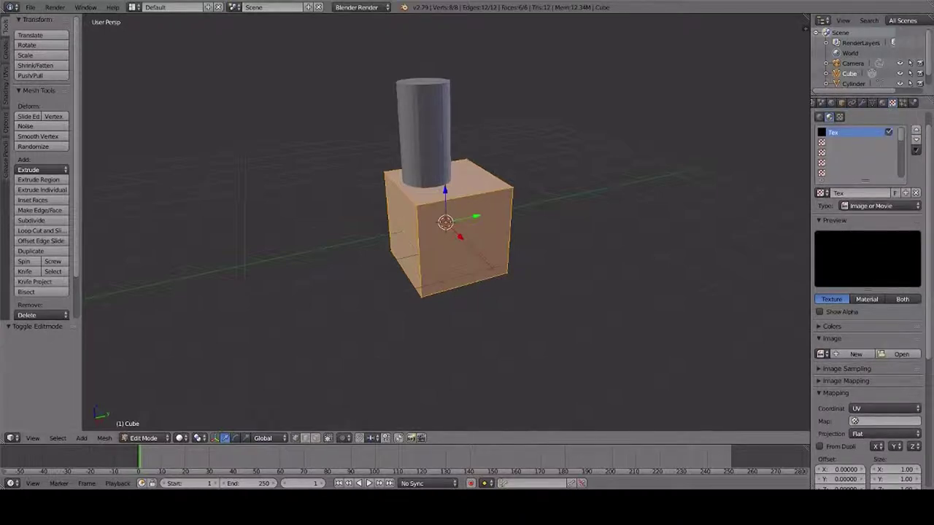
key(space)
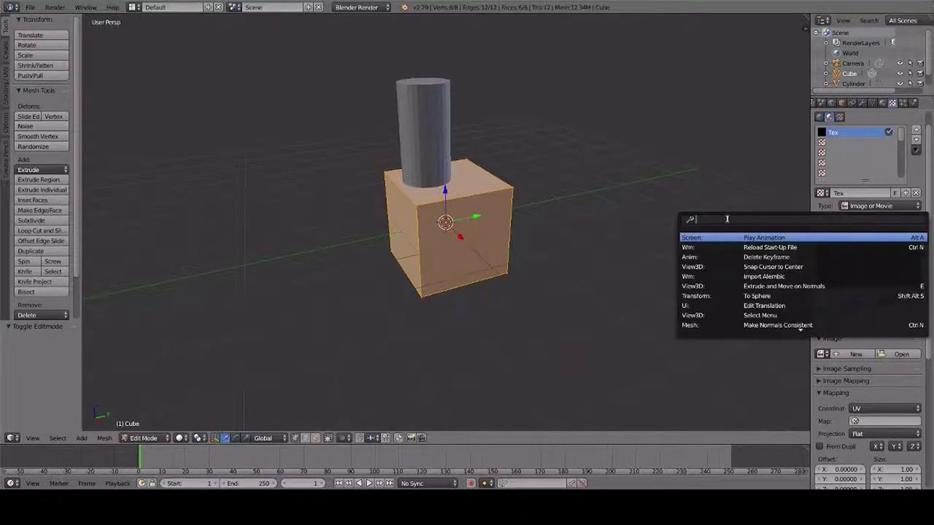
text(lets o)
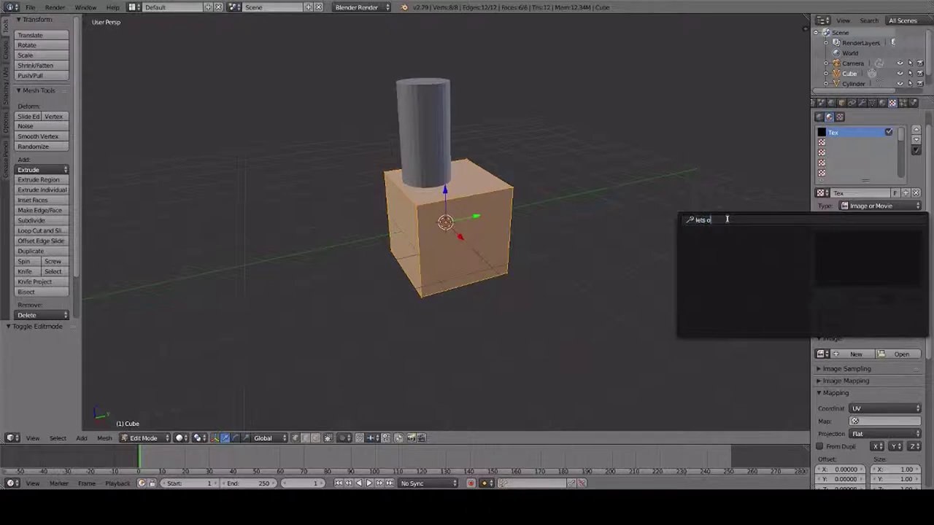
text(pen a)
text( tex)
text(ture file.)
text( texture)
text(s)
text( MUSB)
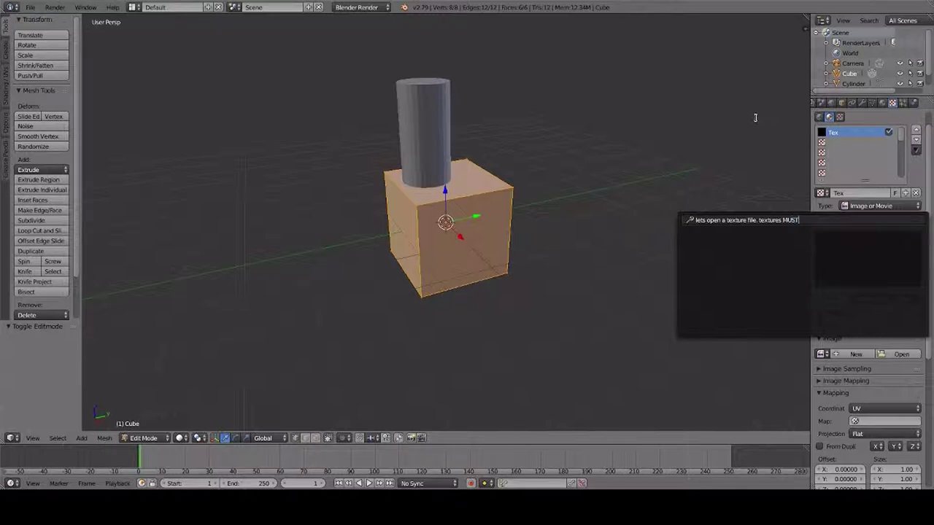
text( be)
text( either a)
text( .tgs)
text(,)
text( .jpeg)
text( or)
text( .png)
text(. Use)
text( .p)
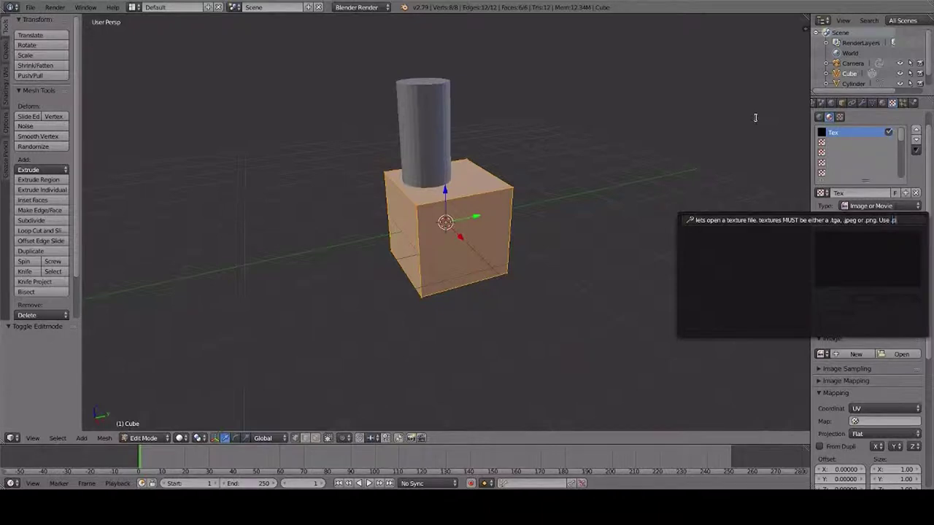
text(ng by preferen)
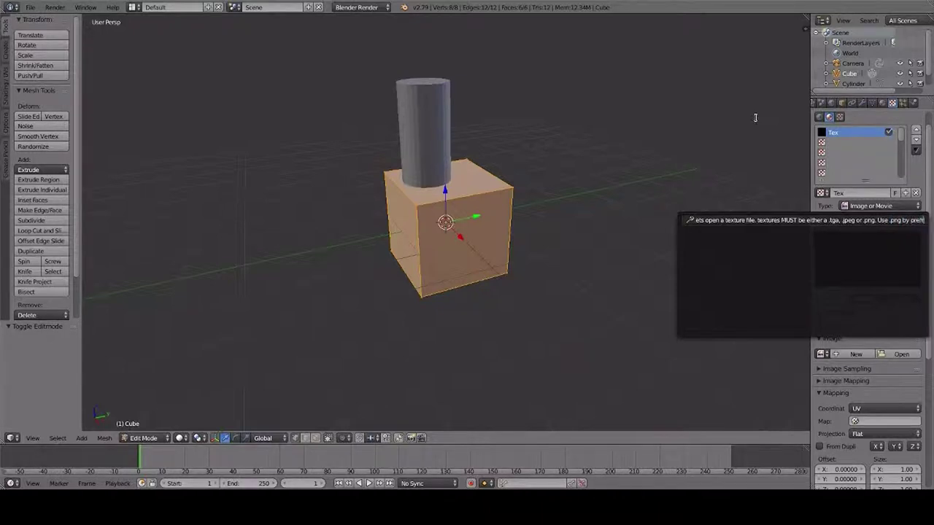
text(ce.)
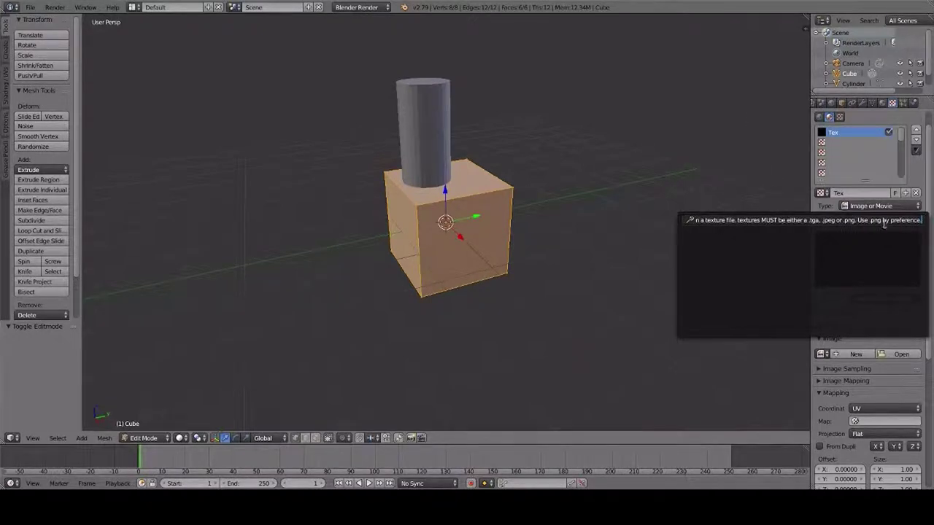
key(Escape)
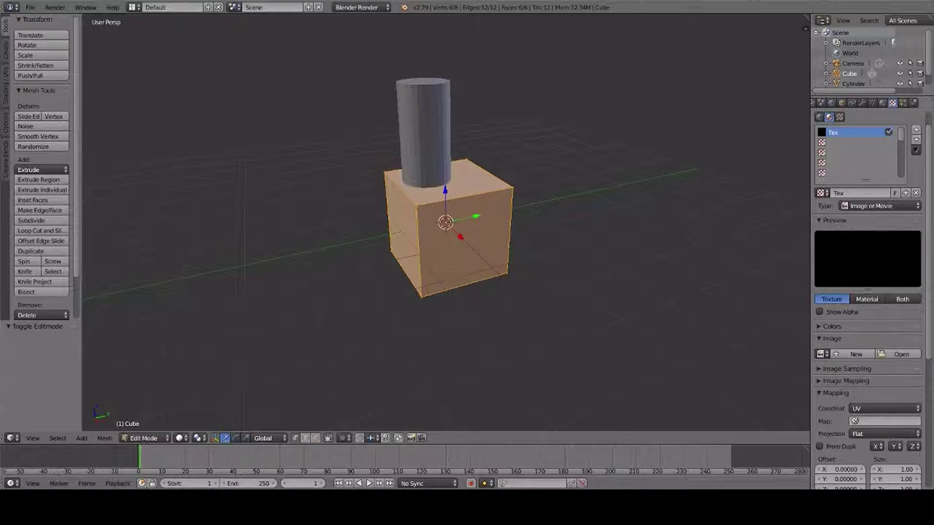
Step: Load barrack_base.tga from the bookmarked blender_test folder as the texture's image
click(891, 354)
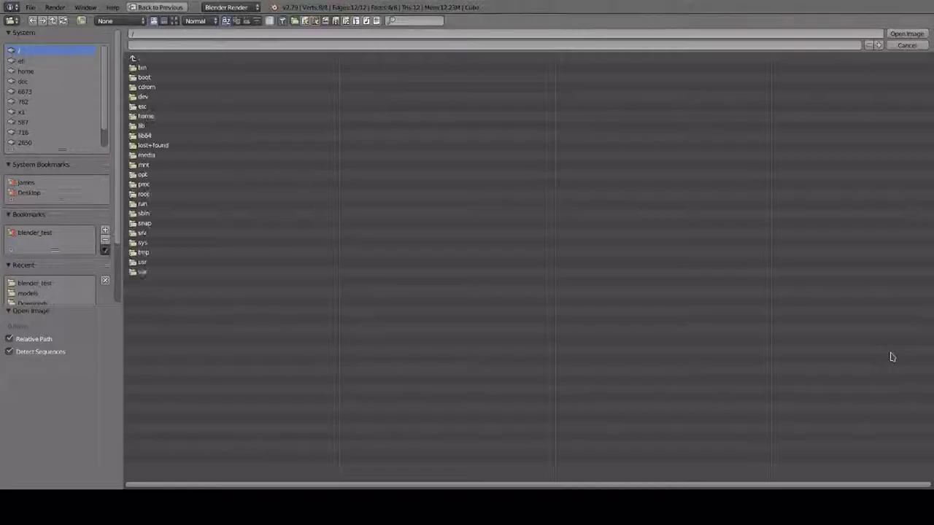
click(24, 234)
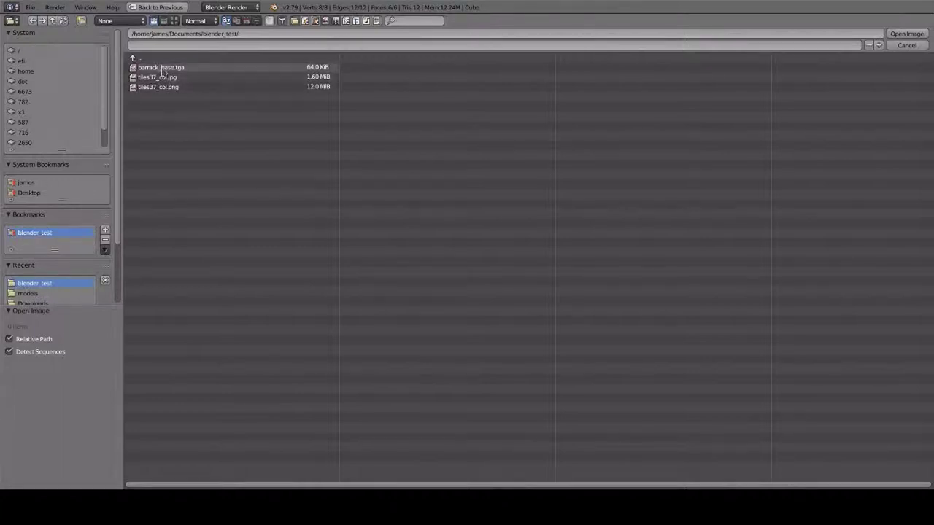
double_click(194, 70)
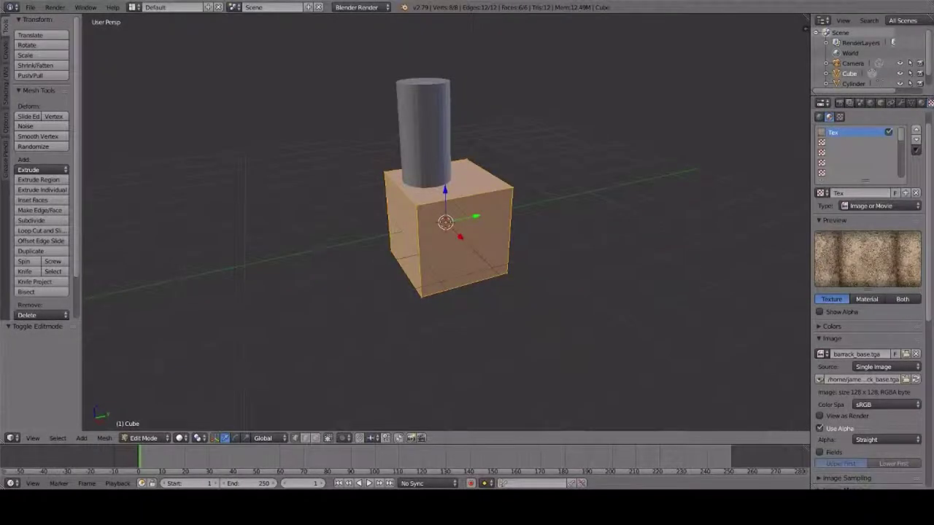
scroll(448, 222, up, 1)
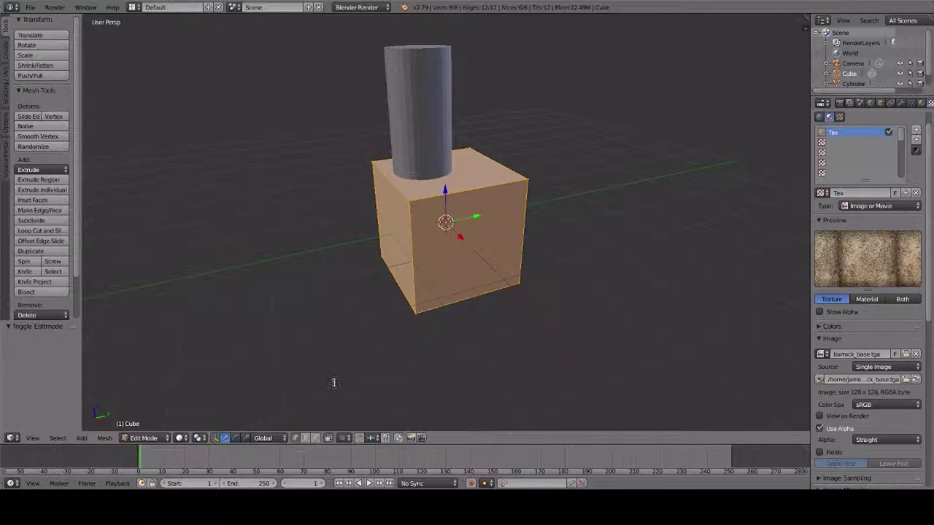
key(space)
text(now, lets )
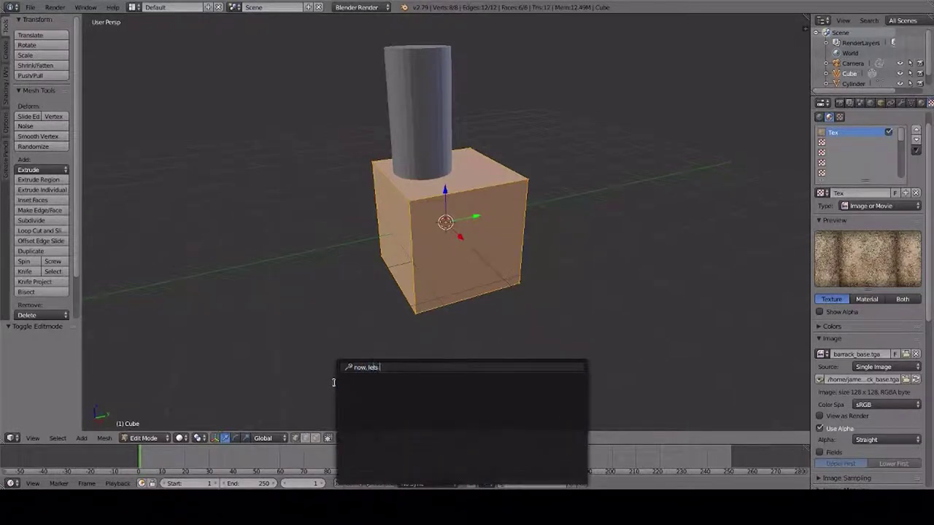
text(open the UV image editor..)
key(Escape)
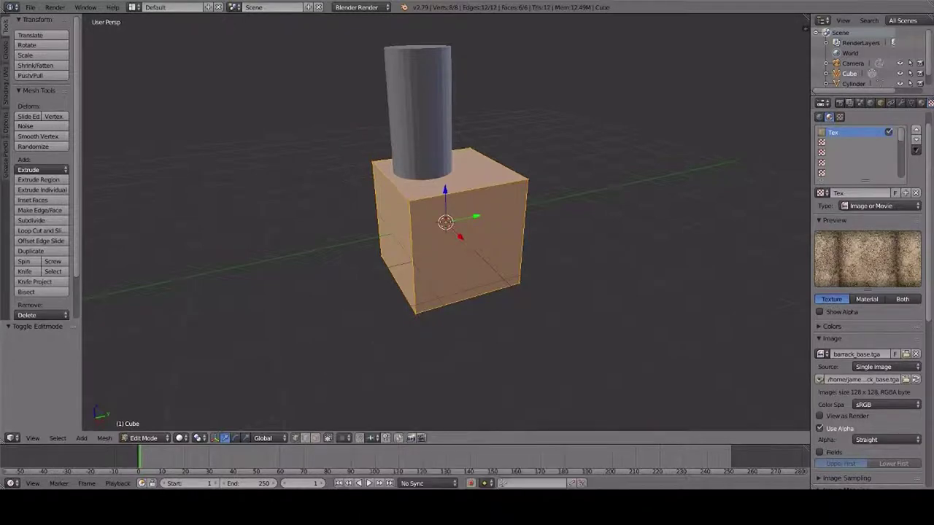
Step: Split the 3D View into two side-by-side areas and change one of them to the UV/Image Editor
right_click(364, 444)
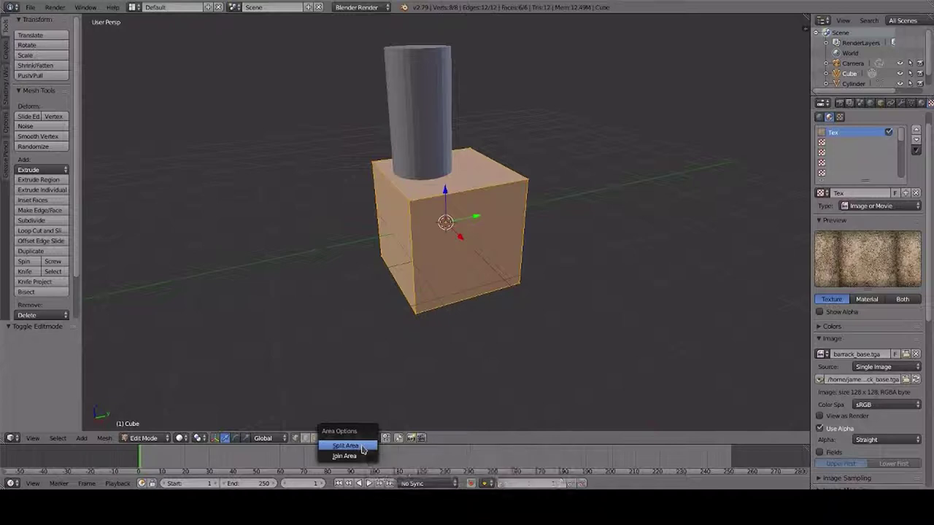
click(345, 446)
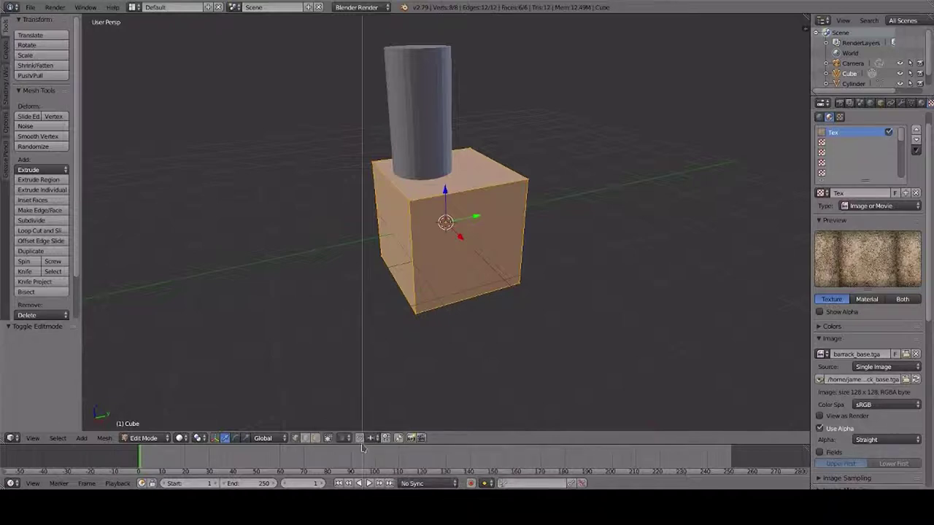
click(402, 237)
click(14, 440)
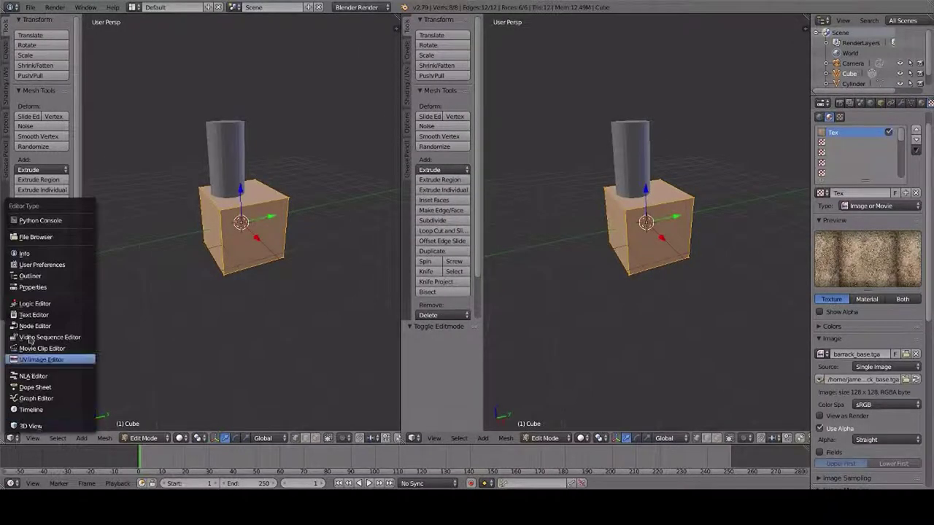
click(33, 360)
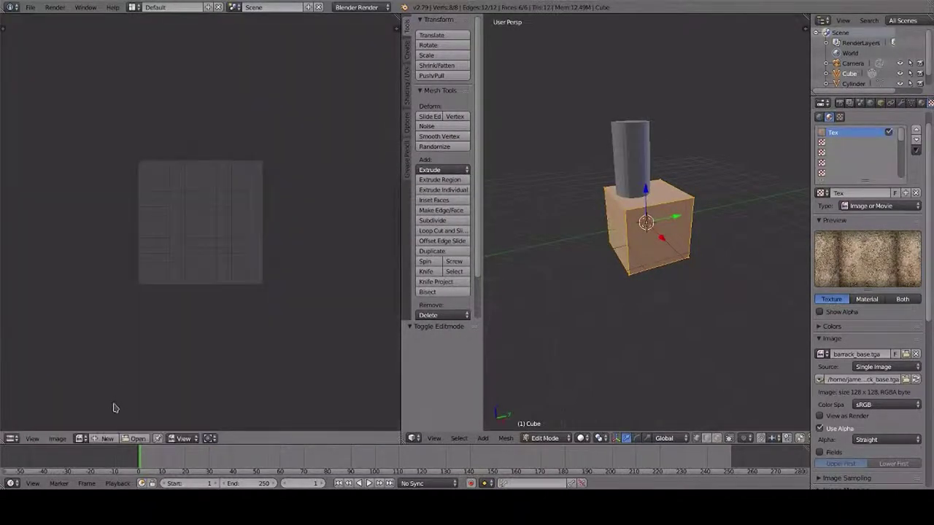
Step: Assign the already loaded barrack_base.tga image to the cube's faces in the UV/Image Editor
click(82, 438)
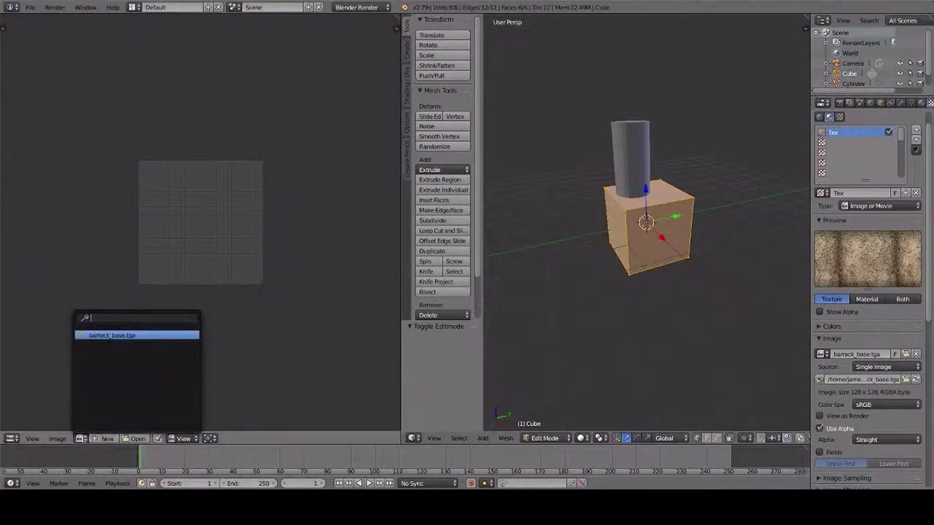
click(88, 337)
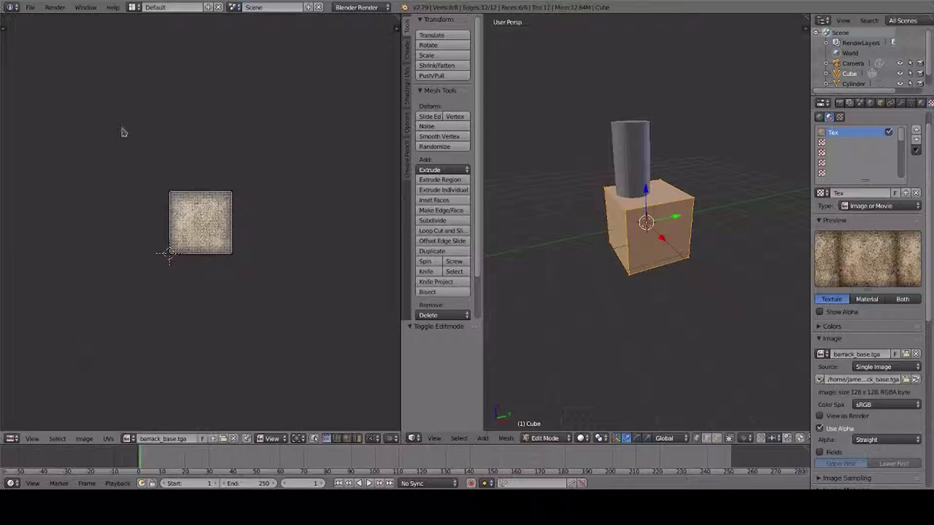
scroll(117, 146, up, 4)
scroll(649, 197, up, 2)
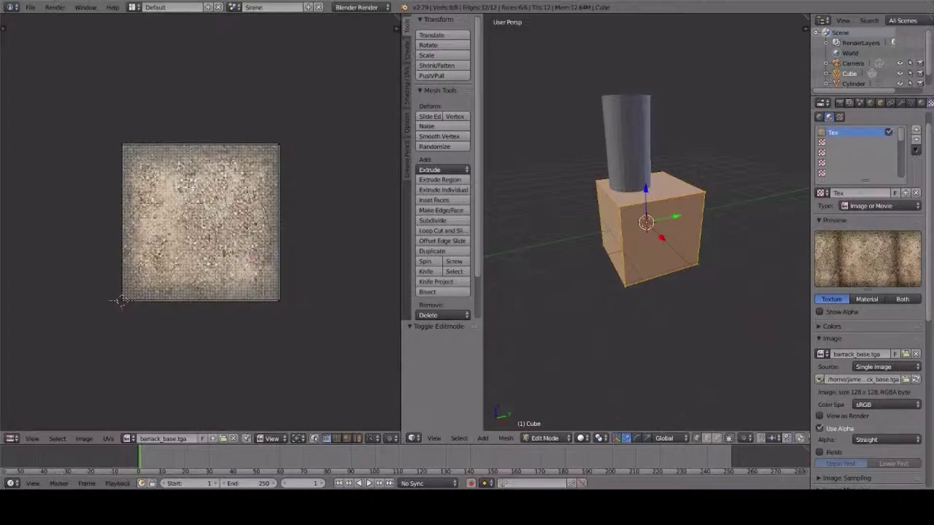
key(space)
text(we can ve)
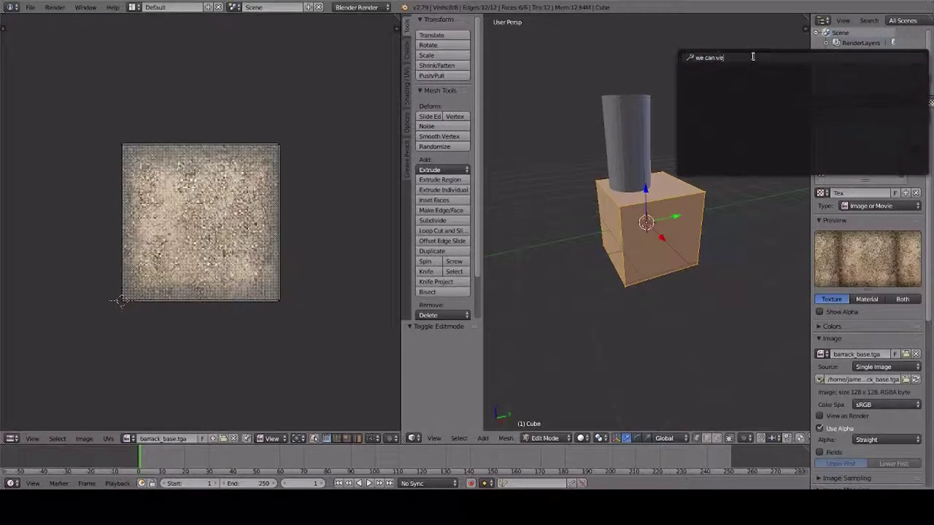
key(BackSpace)
text(we can view the texture in the viewport bye)
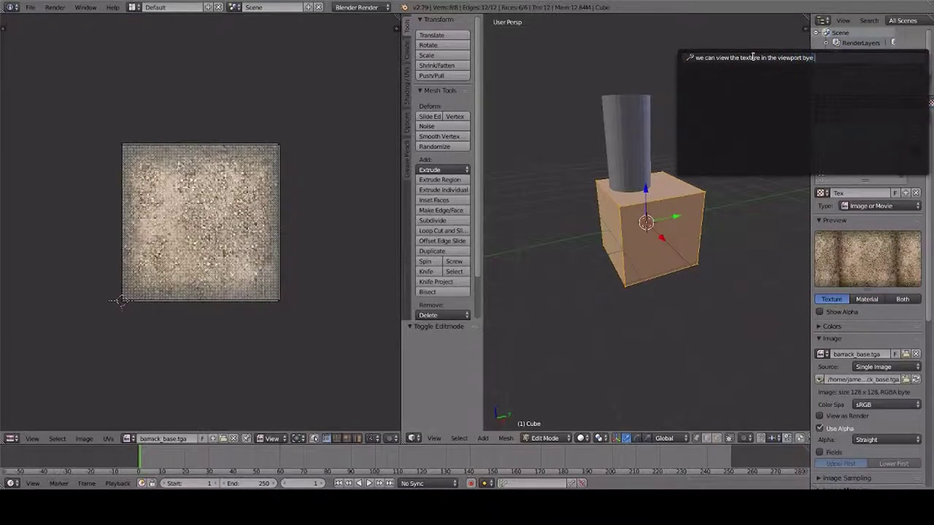
key(BackSpace)
text(selecting textured ")
key(Escape)
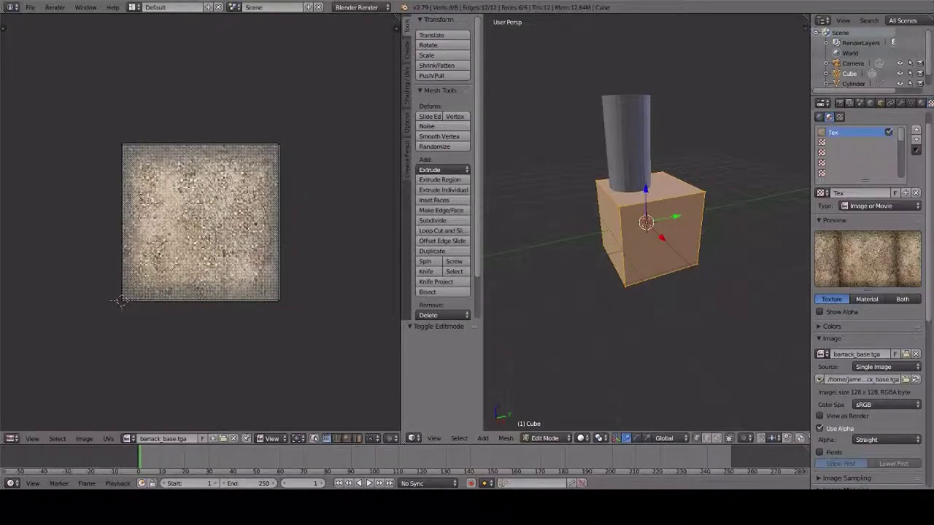
Step: Enable Textured Solid shading for the 3D View and hide its properties sidebar again
click(803, 29)
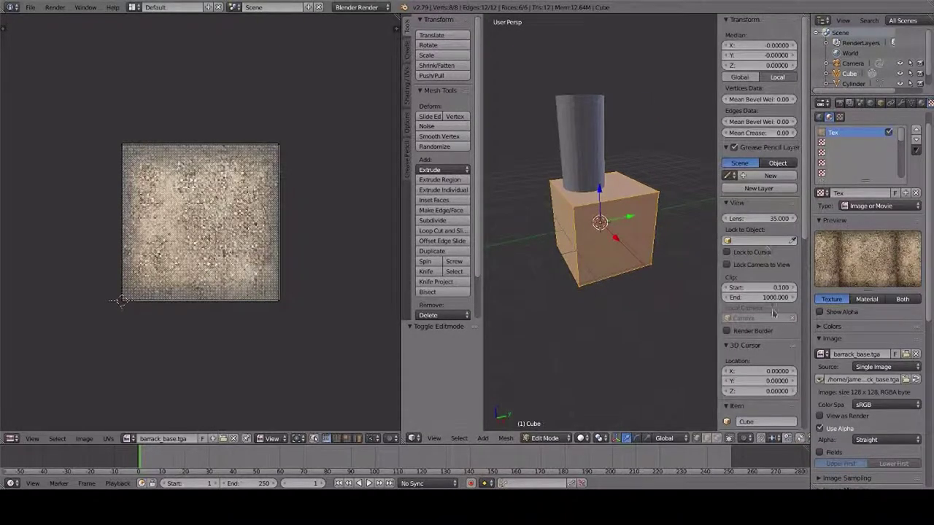
scroll(801, 204, down, 8)
scroll(801, 378, down, 5)
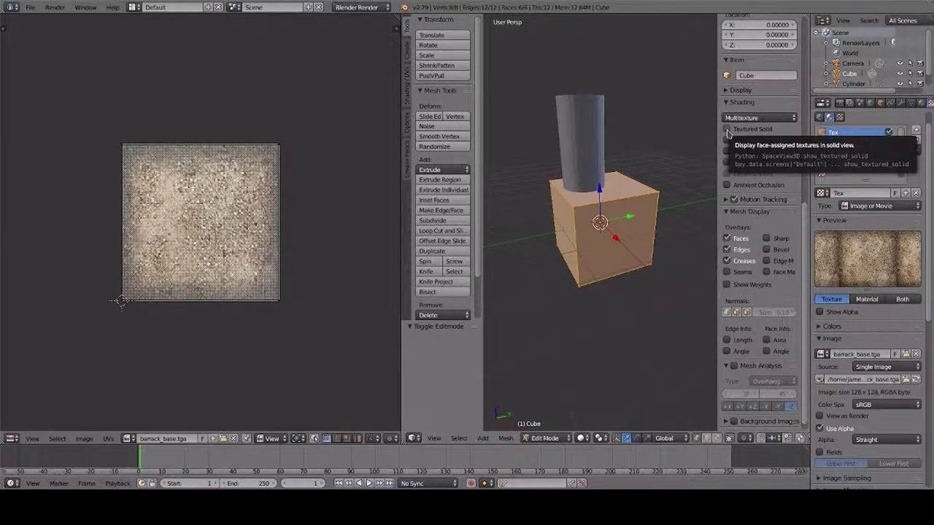
click(727, 129)
scroll(599, 219, up, 1)
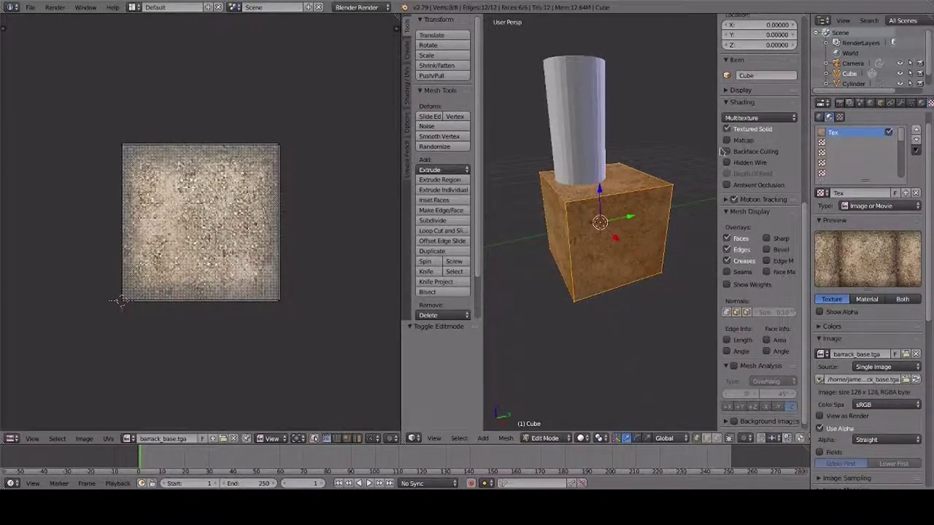
drag(718, 148, 806, 148)
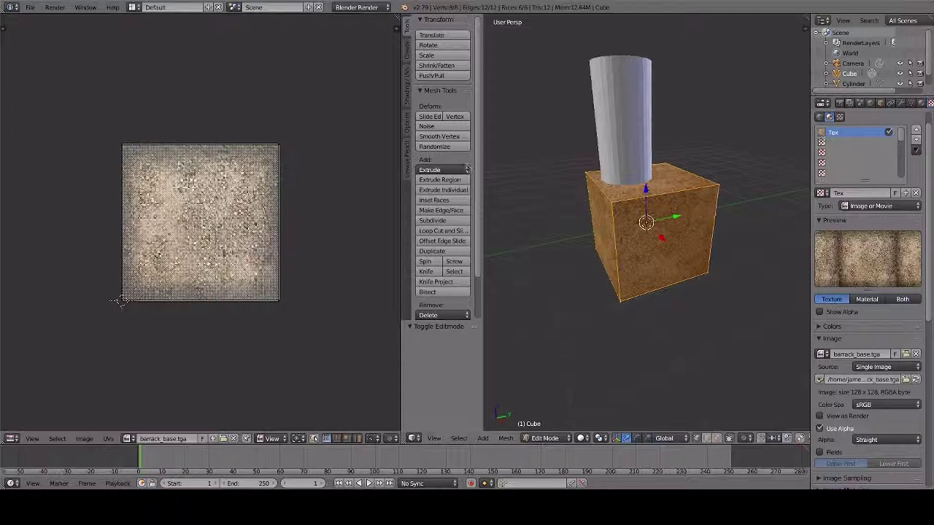
Step: Widen the 3D View and return the cube to Object Mode to inspect its texture
drag(402, 187, 320, 178)
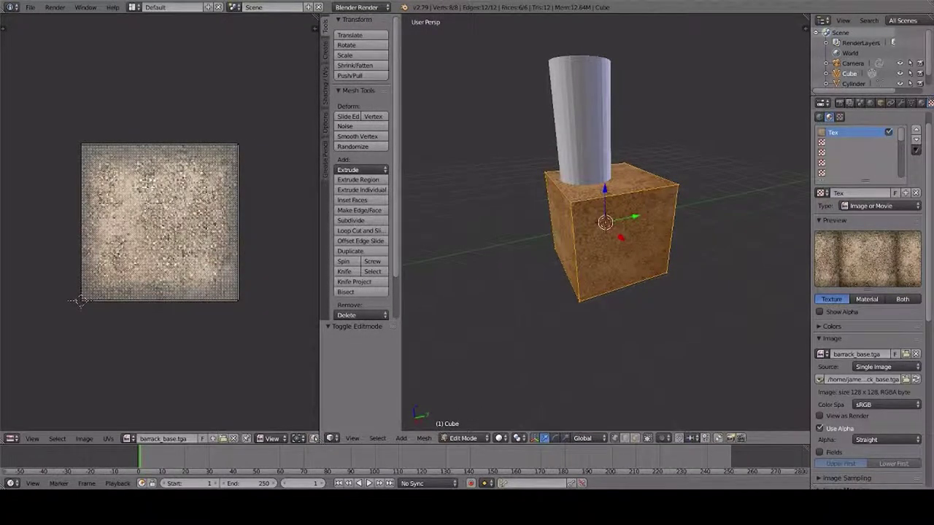
key(Tab)
middle_drag(688, 277, 784, 260)
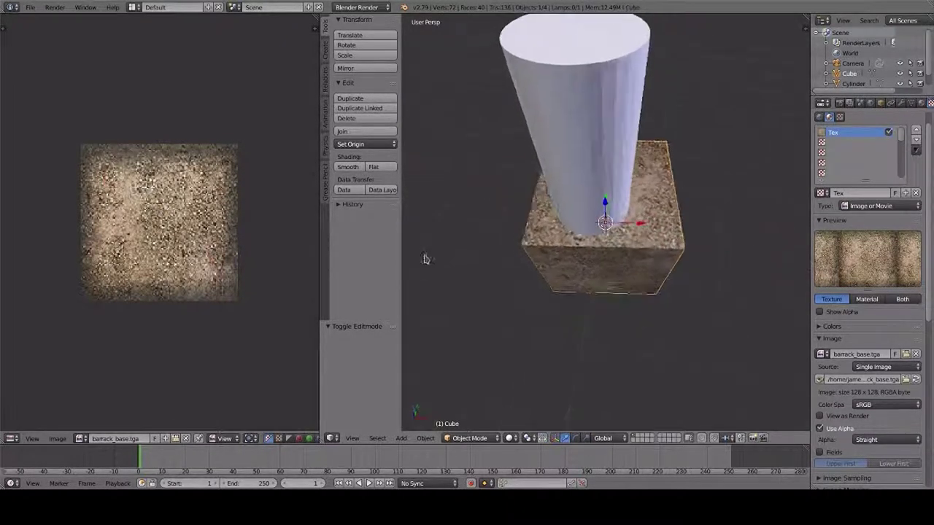
scroll(423, 259, down, 4)
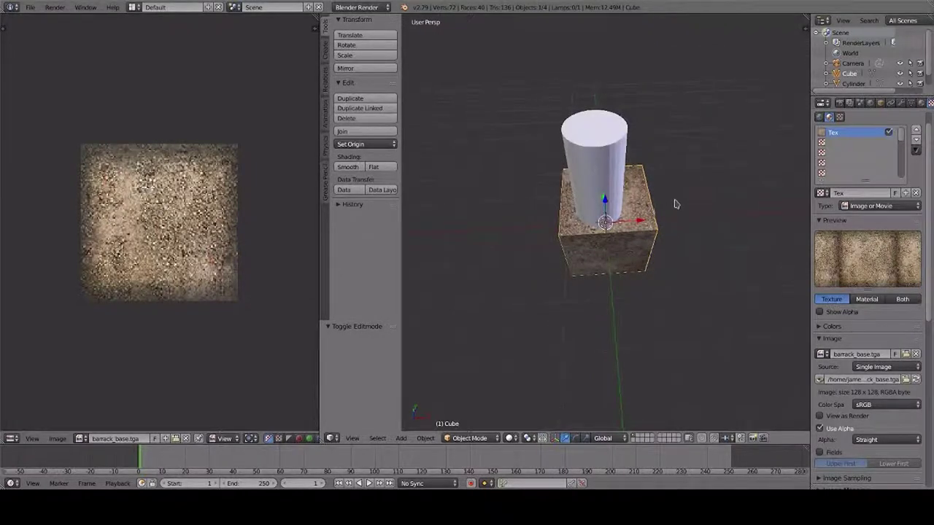
key(space)
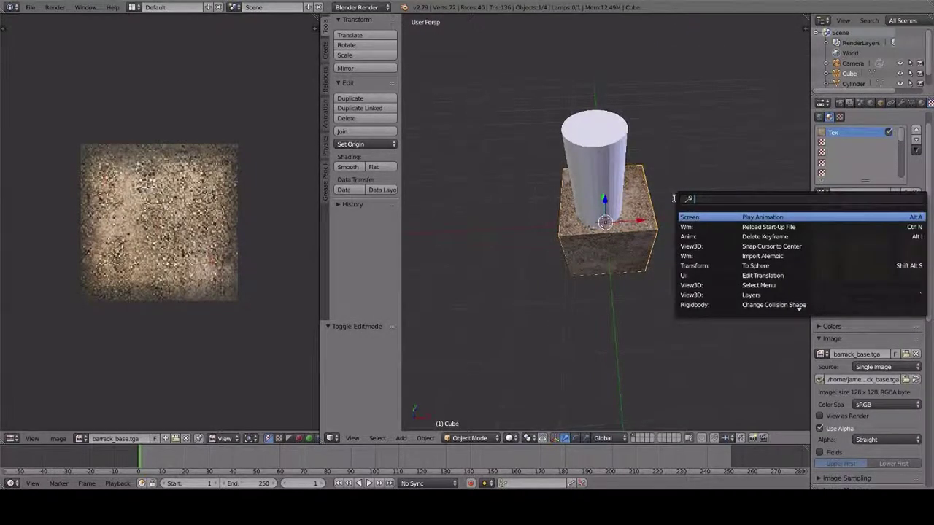
text(now le)
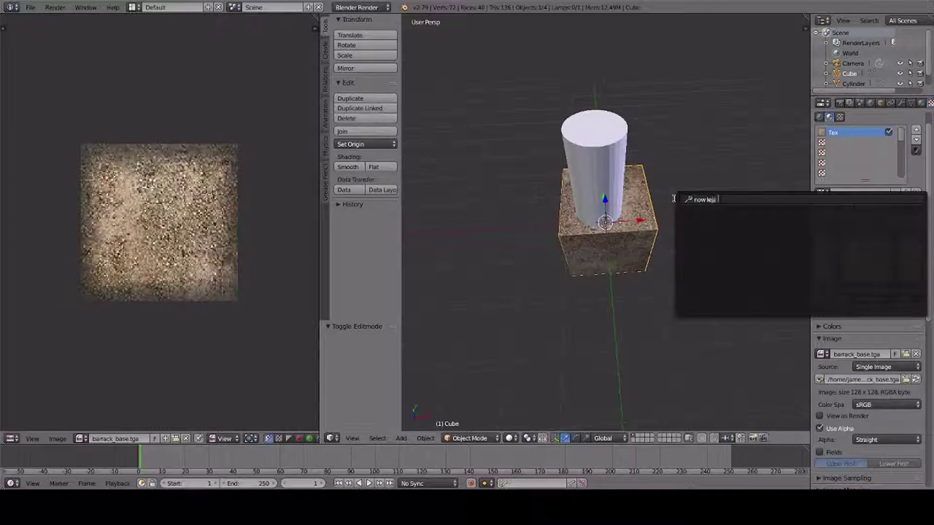
text(ts give the cylinder a texture another)
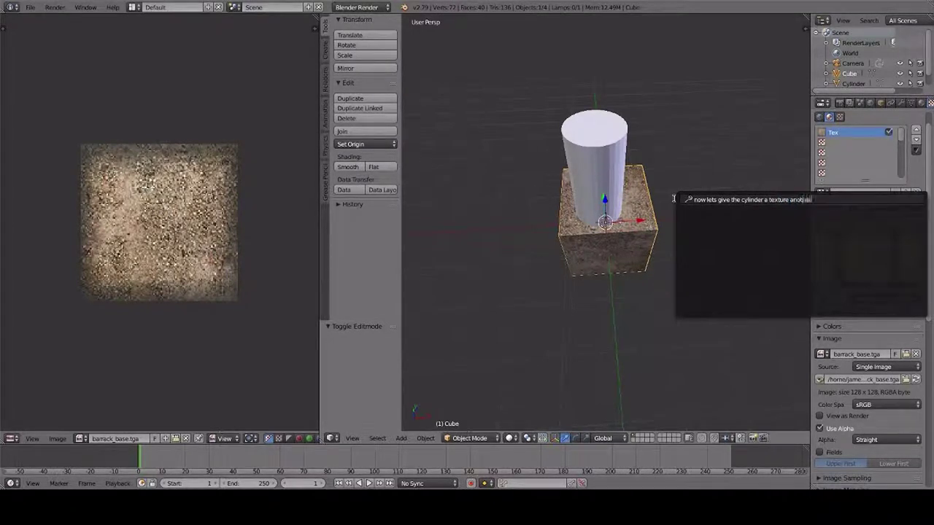
key(BackSpace)
key(BackSpace)
key(BackSpace)
key(BackSpace)
key(BackSpace)
key(BackSpace)
key(BackSpace)
key(Escape)
key(space)
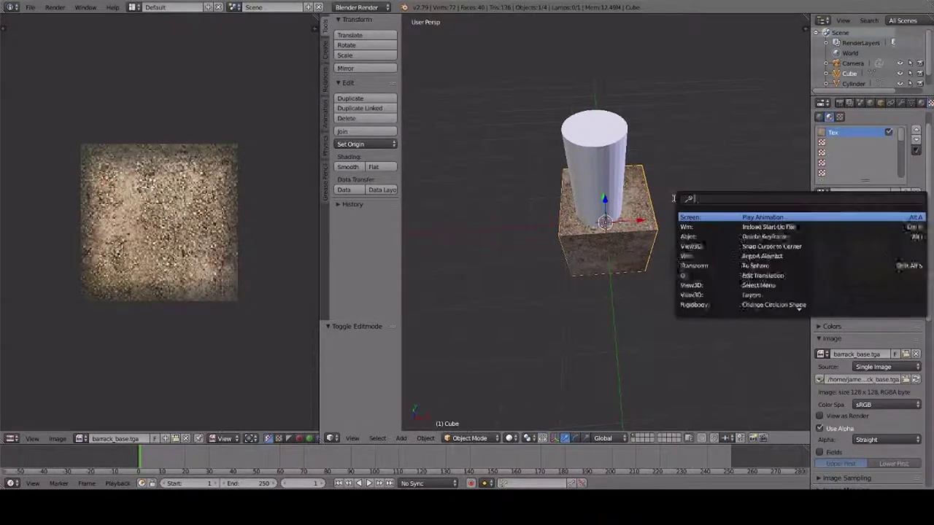
text(another)
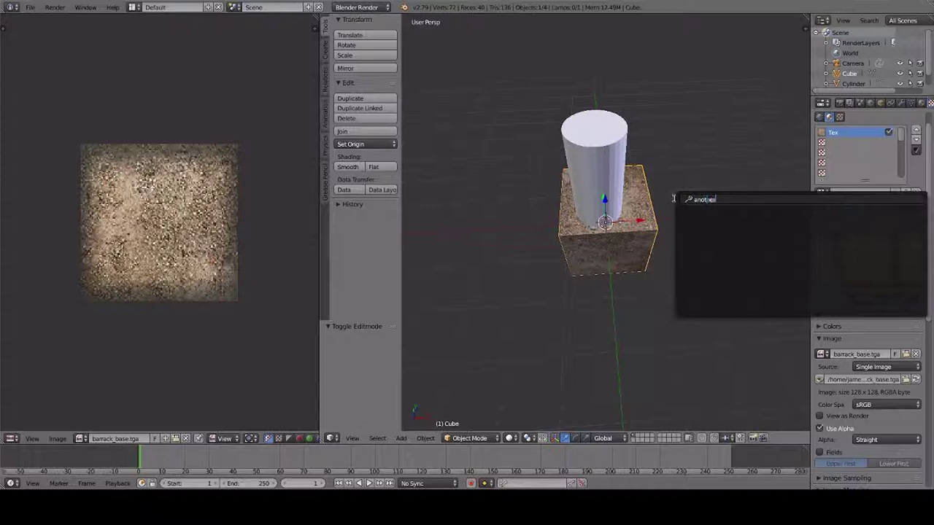
text( importan)
text(t note:)
text(this)
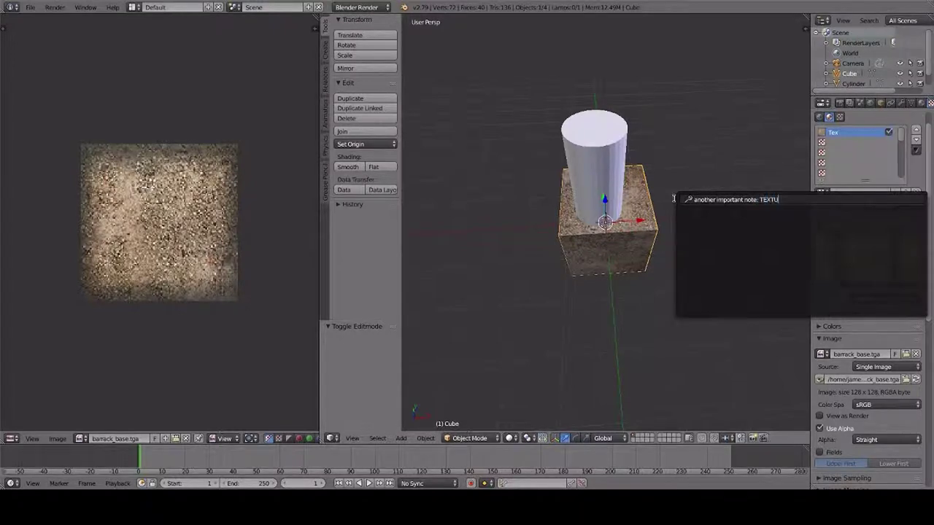
key(BackSpace)
key(BackSpace)
key(BackSpace)
key(BackSpace)
text(textures MUST)
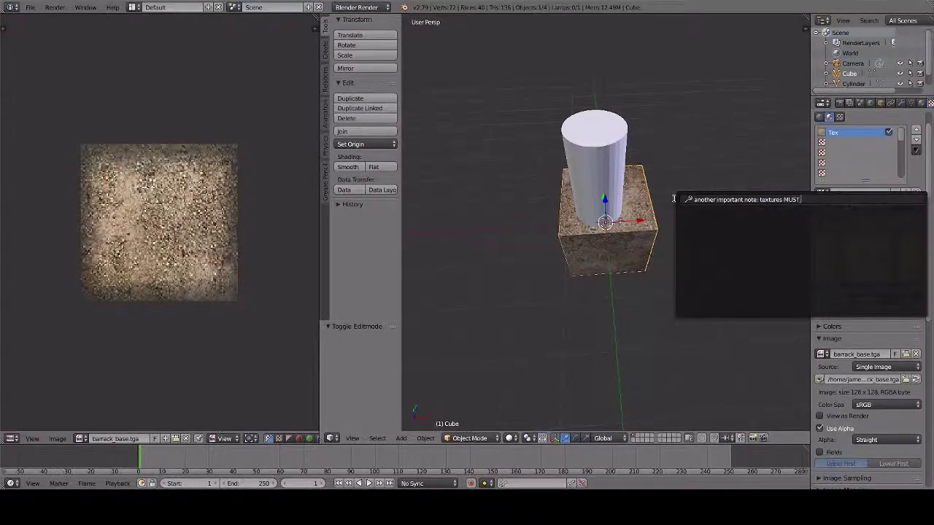
text( NOT start with)
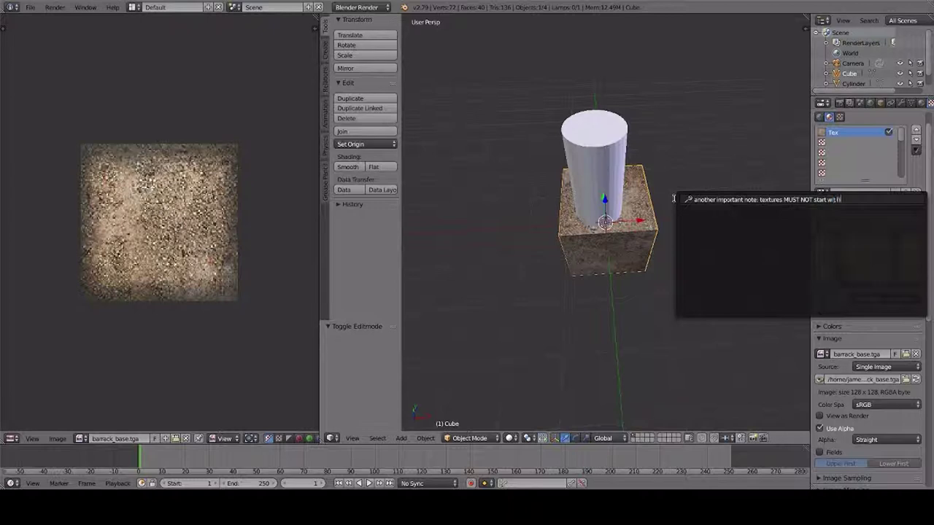
text( a c)
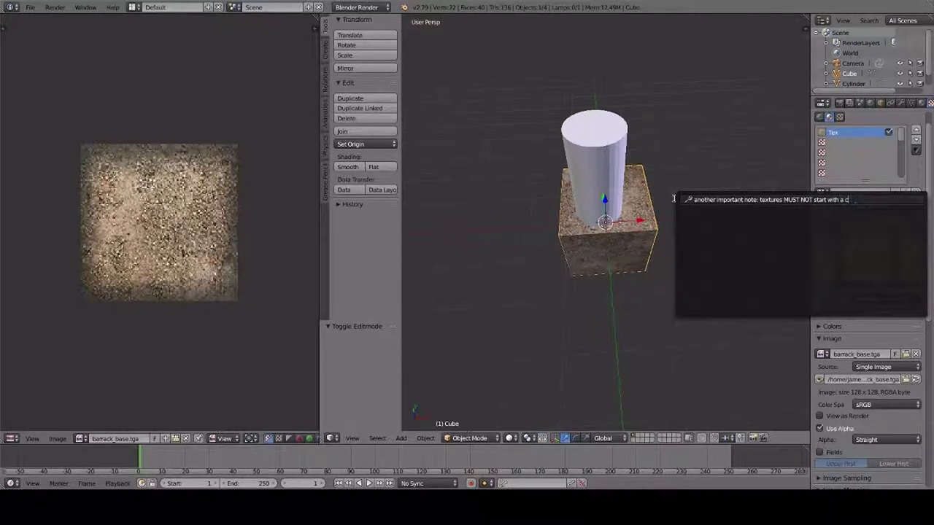
text(apital letter in their file)
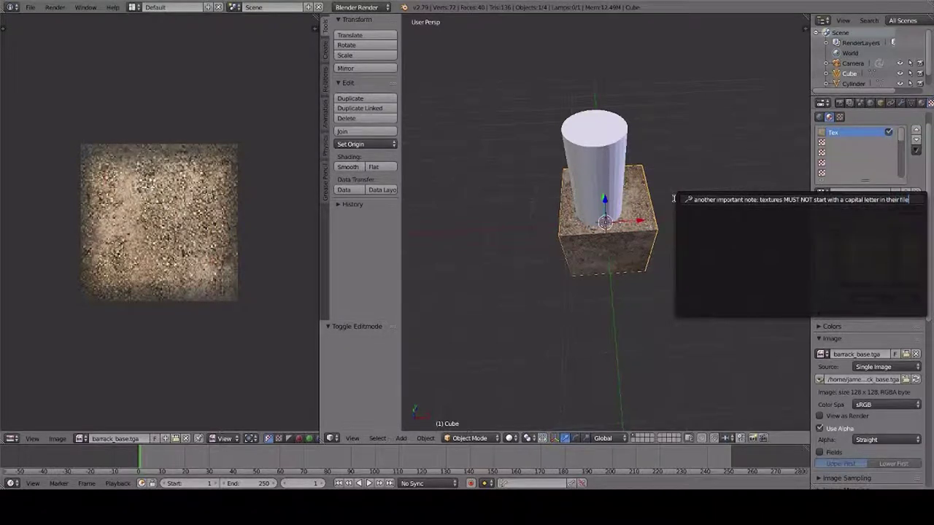
text(name)
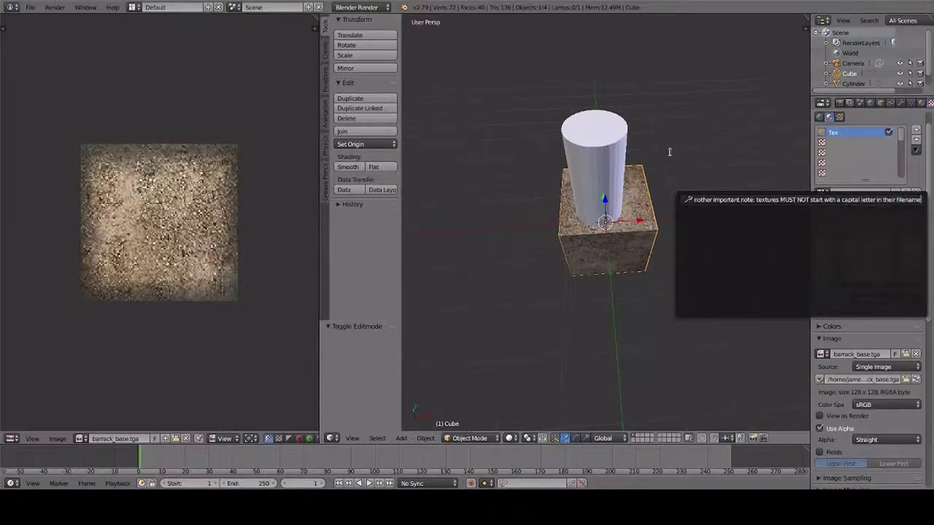
key(Escape)
Step: With the cylinder selected, add a new texture using tiles37_col.png from the blender_test folder, and switch the cylinder to Edit Mode
right_click(577, 152)
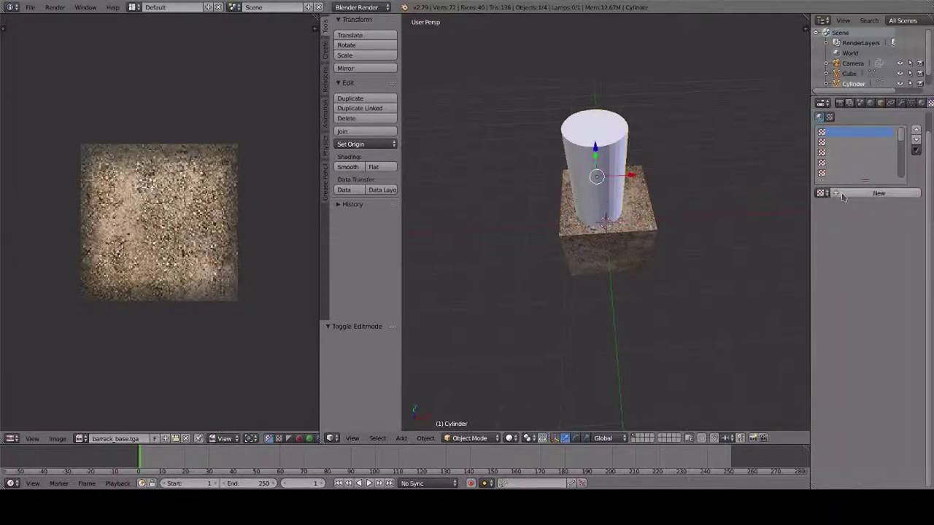
click(877, 194)
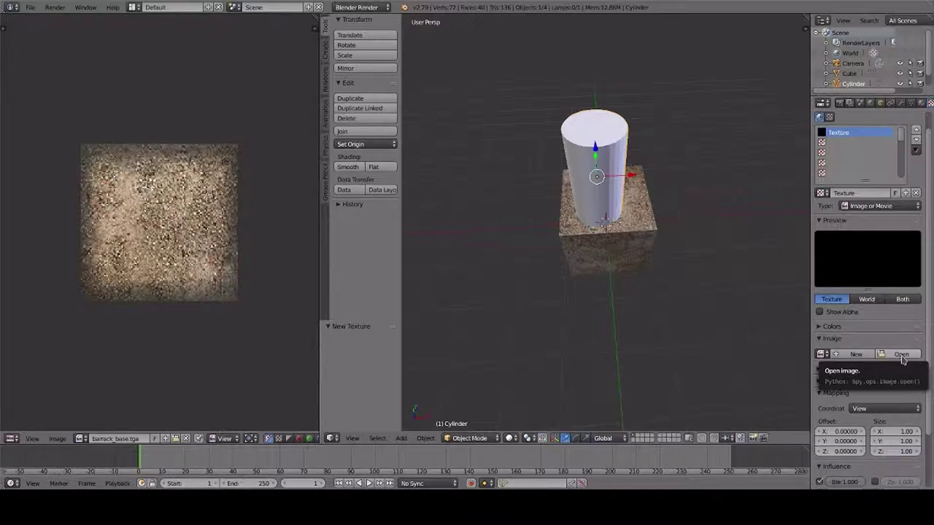
click(902, 355)
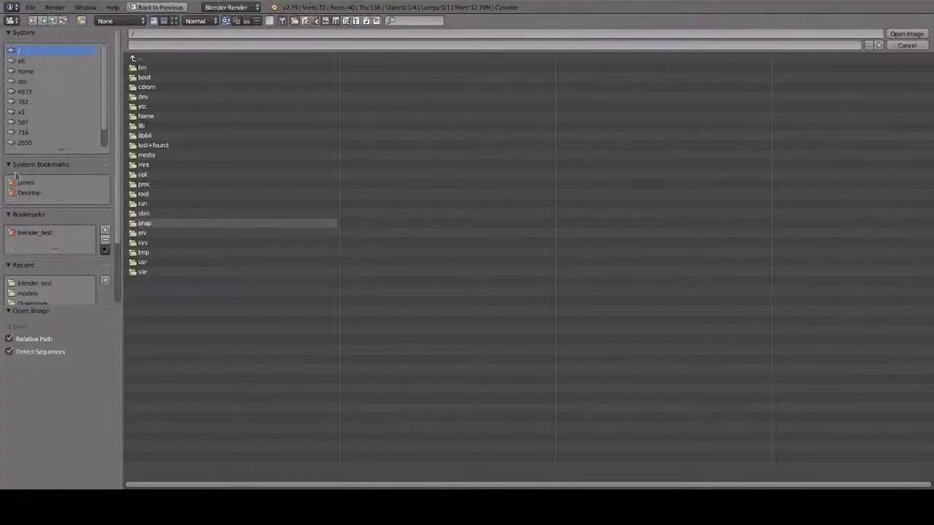
click(35, 233)
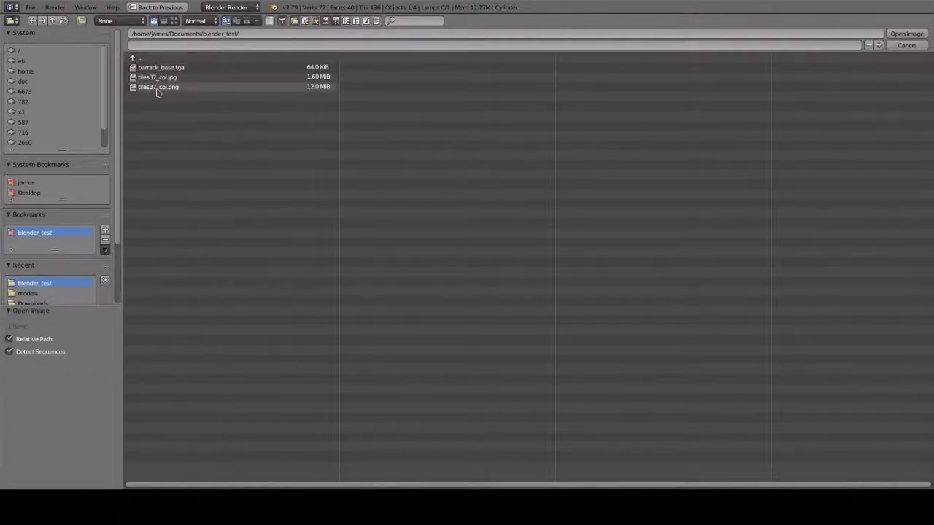
click(158, 88)
double_click(157, 91)
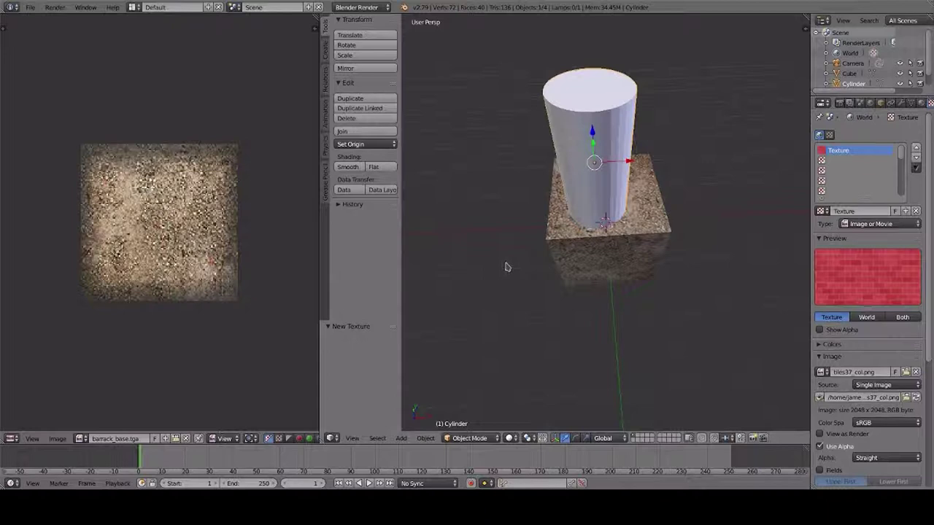
mouse_move(504, 267)
middle_down()
mouse_move(577, 290)
mouse_move(620, 288)
mouse_move(532, 261)
mouse_move(505, 266)
middle_up()
key(Tab)
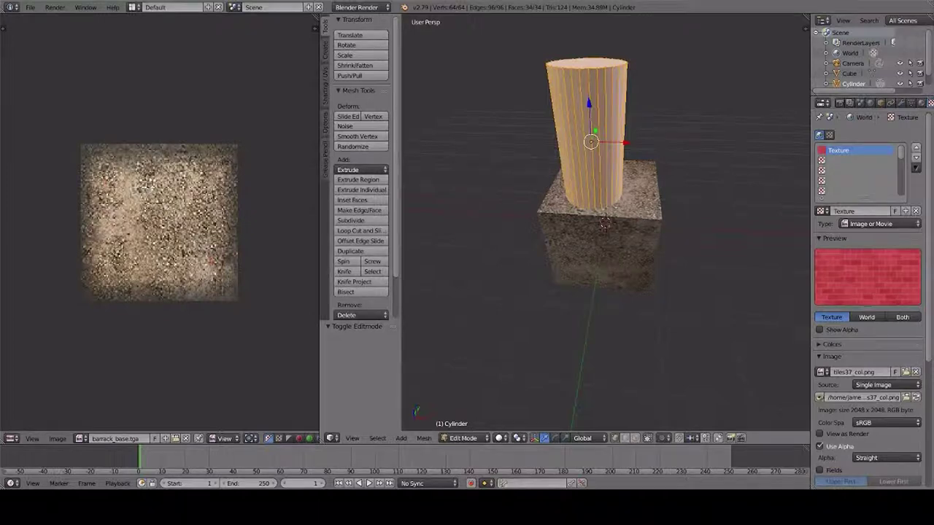
key(space)
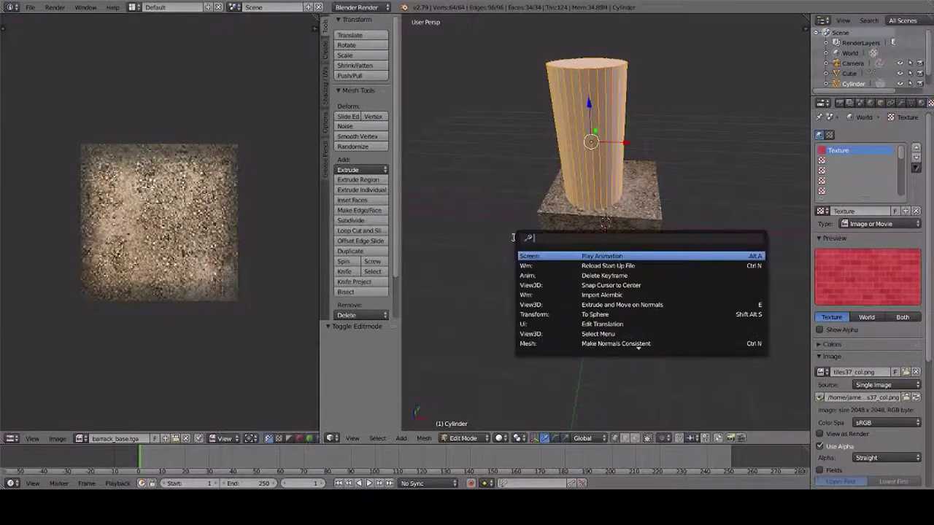
text(unwrap the )
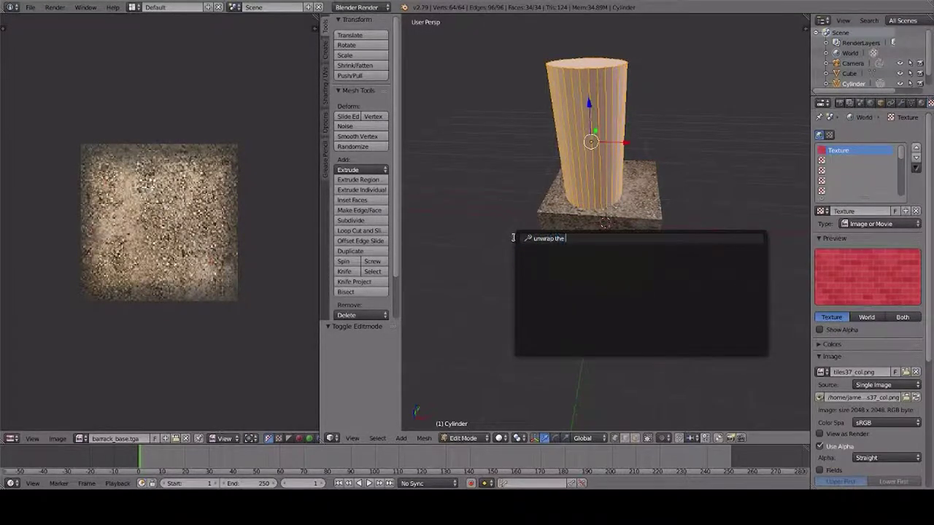
text(texture again using u)
key(BackSpace)
text(u ->)
text( 'unwrap")
text(, or somethi)
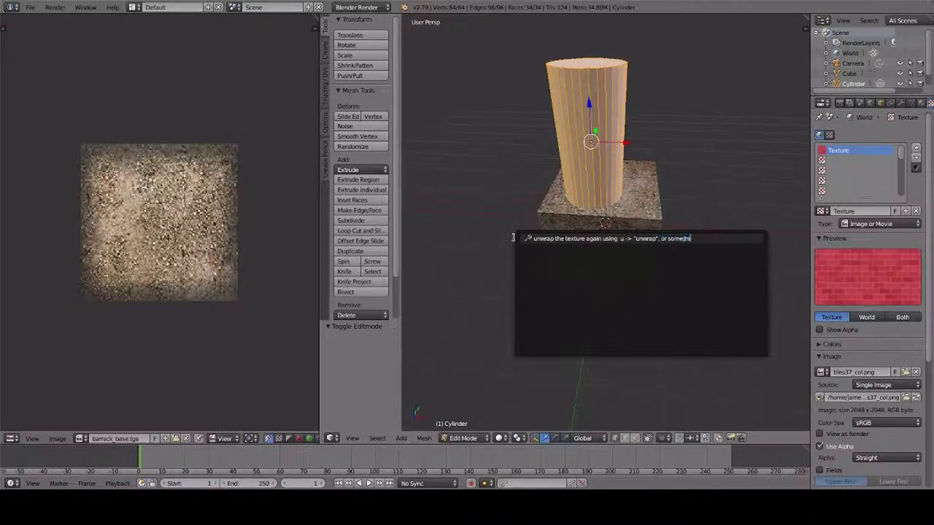
text(ng similar)
key(Escape)
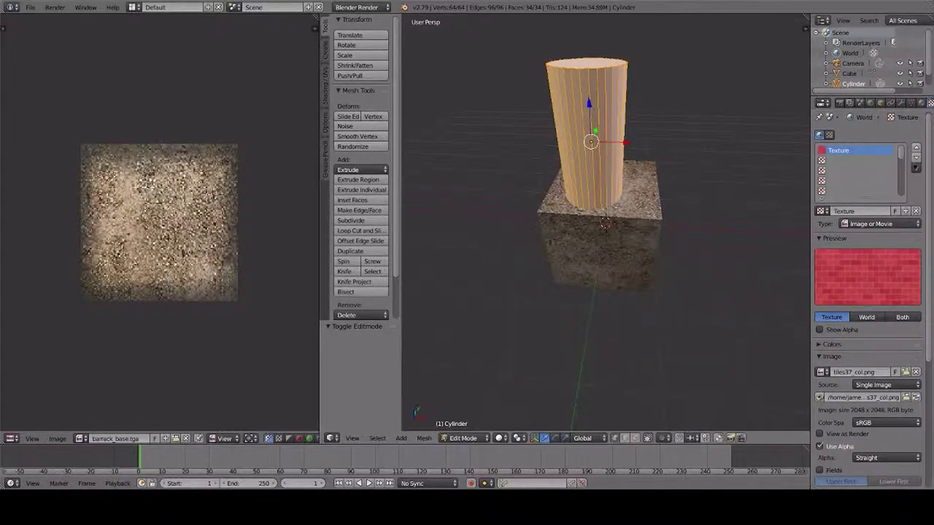
Step: Unwrap the cylinder with Cube Projection and assign the loaded tiles37_col.png image to its faces in the UV/Image Editor
key(u)
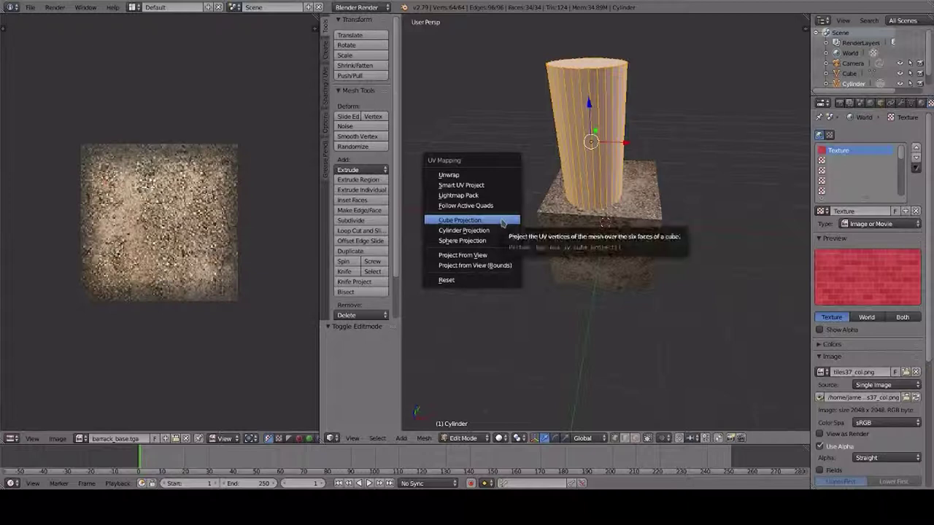
click(463, 220)
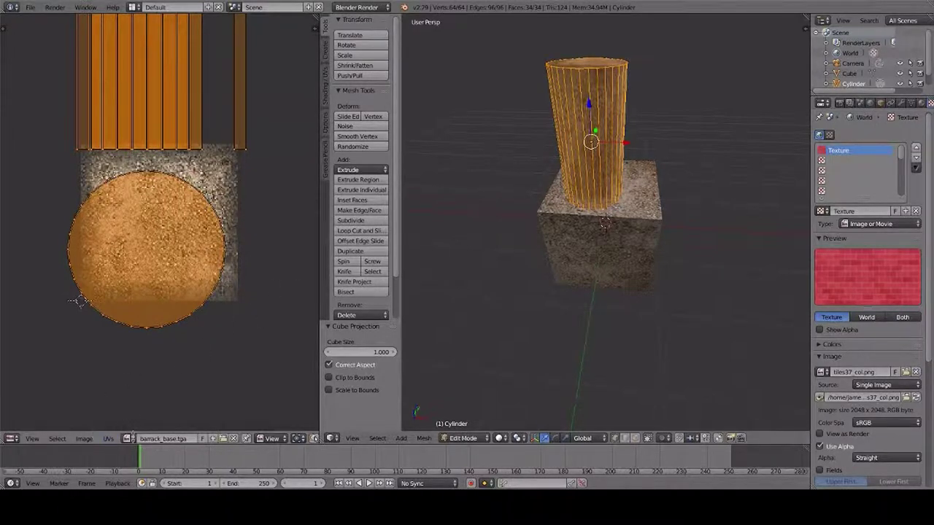
click(127, 439)
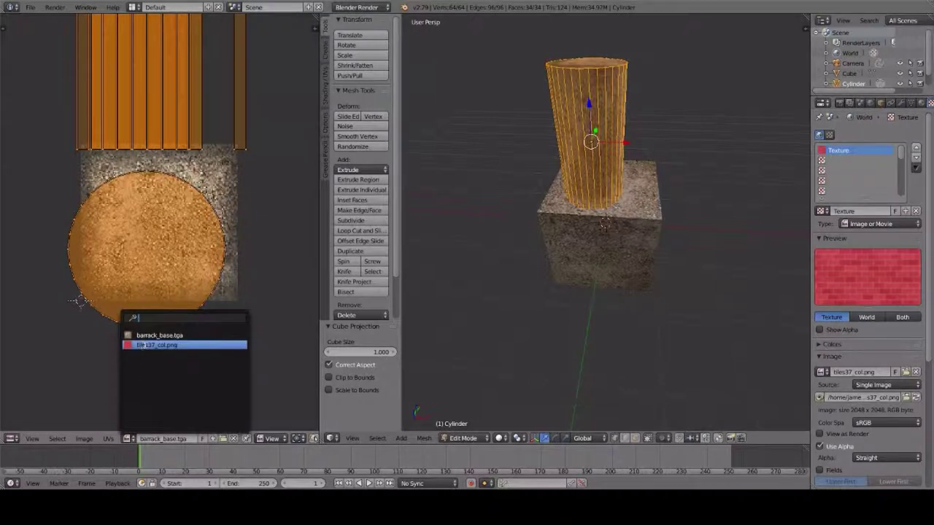
click(144, 345)
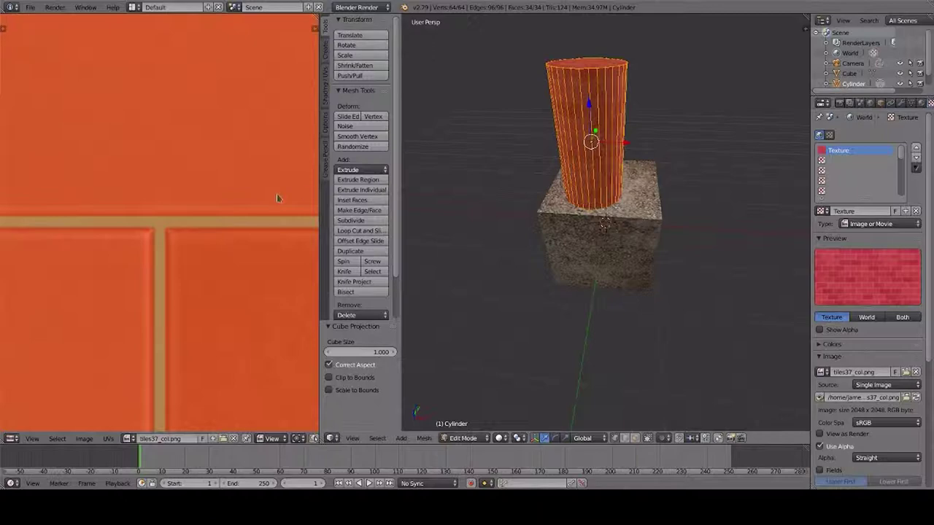
Step: Scale the cylinder's UV layout up by about 1.265 over the brick image
scroll(277, 198, down, 5)
scroll(277, 198, up, 1)
scroll(606, 222, up, 2)
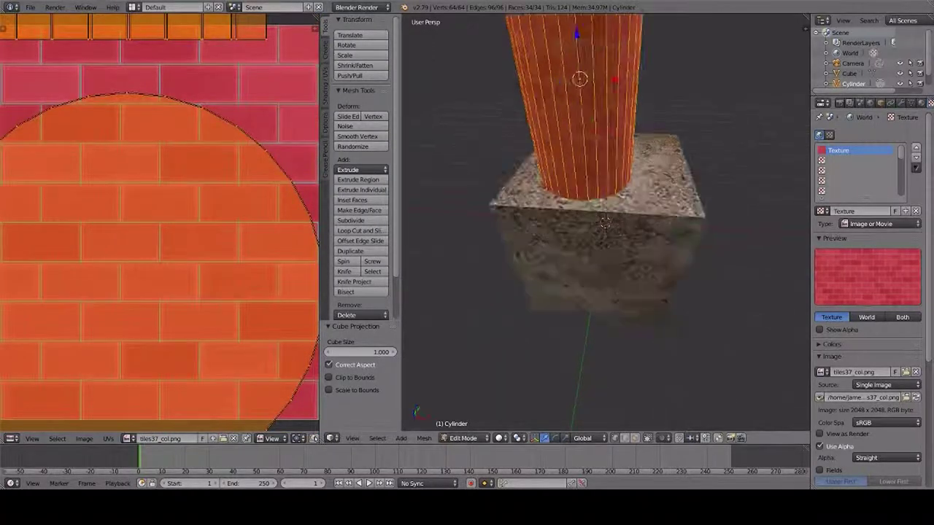
scroll(605, 222, up, 2)
scroll(605, 223, down, 4)
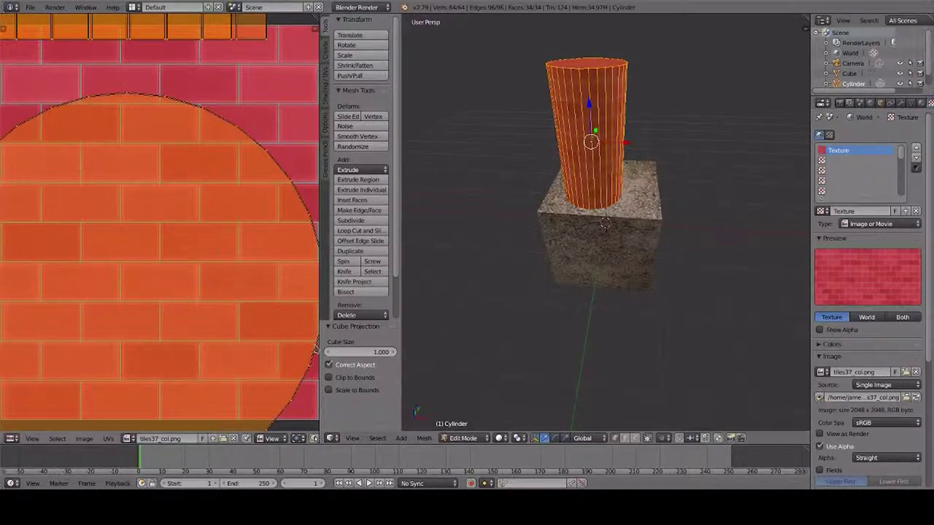
key(s)
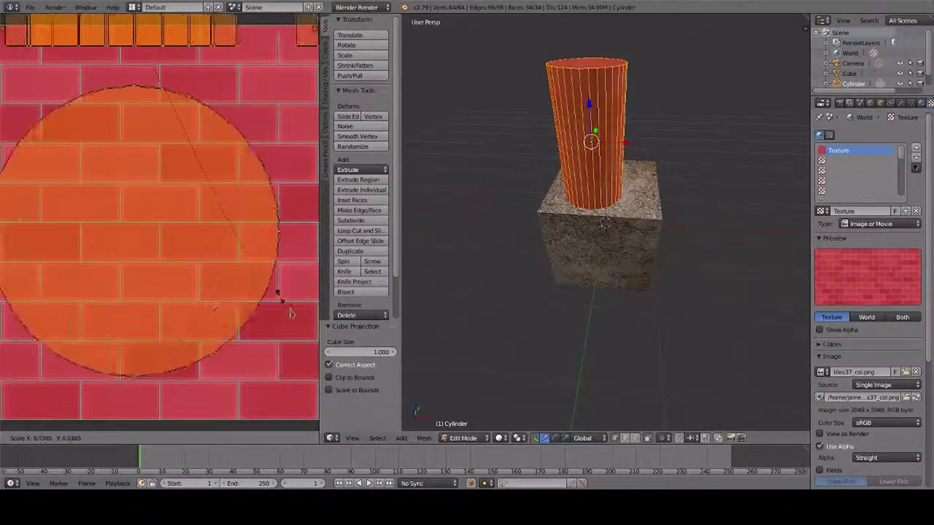
click(113, 368)
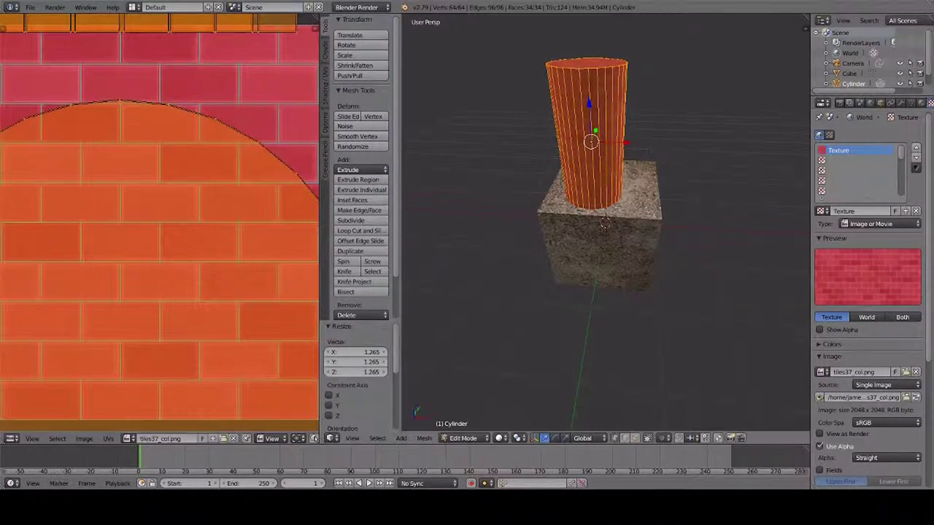
Step: Return the cylinder to Object Mode, inspect its brick texture, and add the cube to the selection
key(Tab)
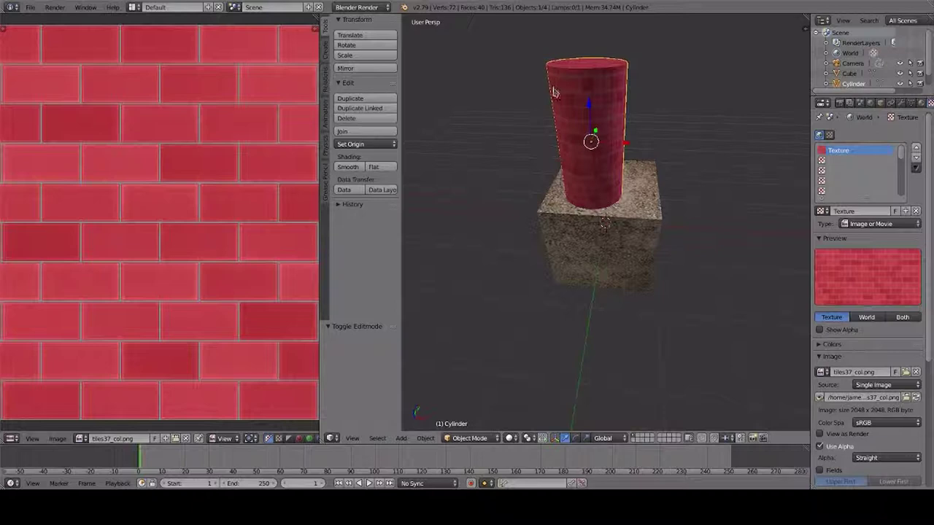
scroll(661, 63, up, 5)
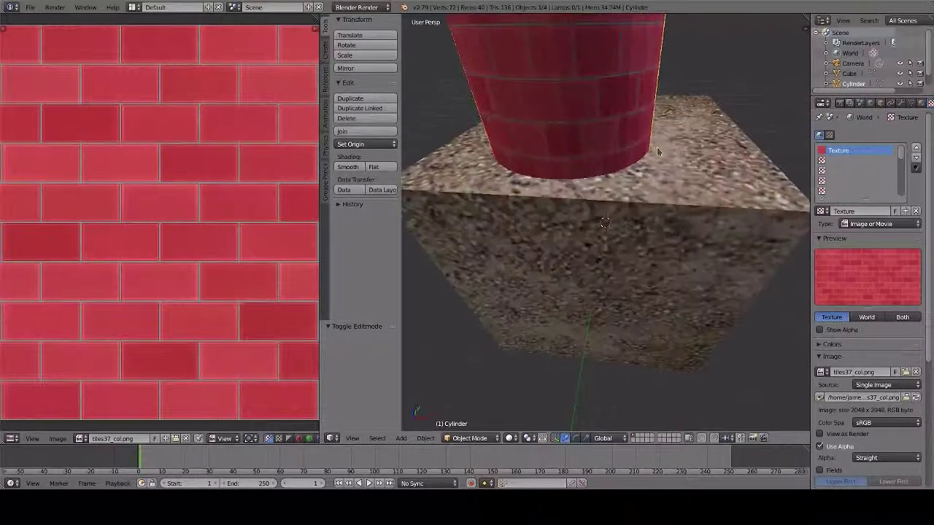
scroll(655, 152, down, 6)
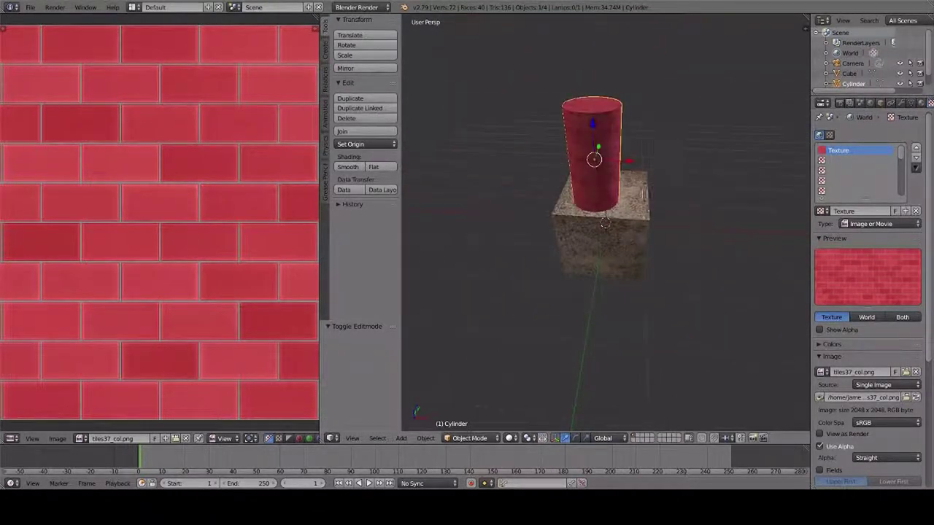
right_click(632, 209)
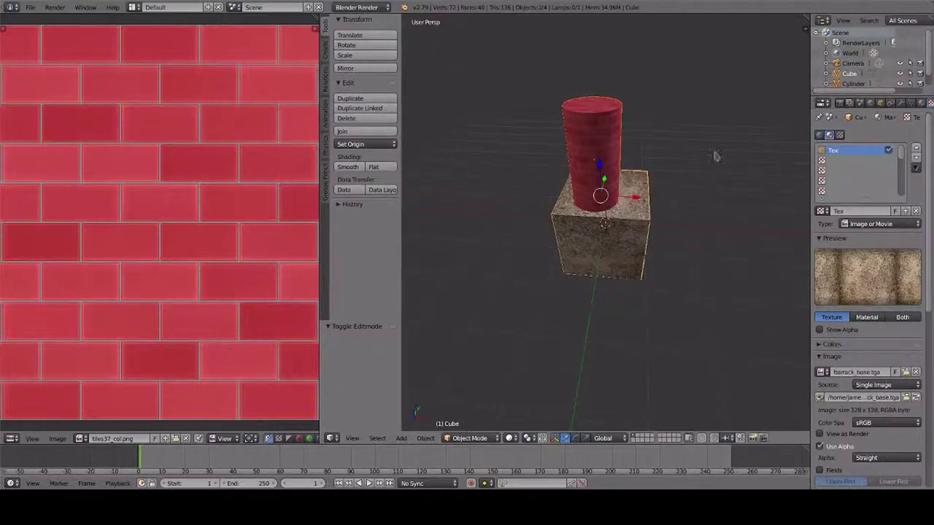
key(space)
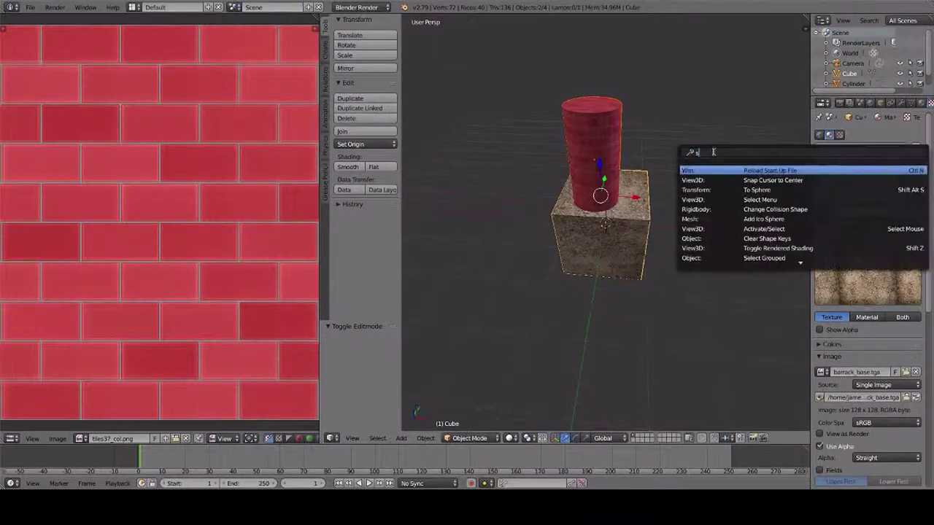
text(select)
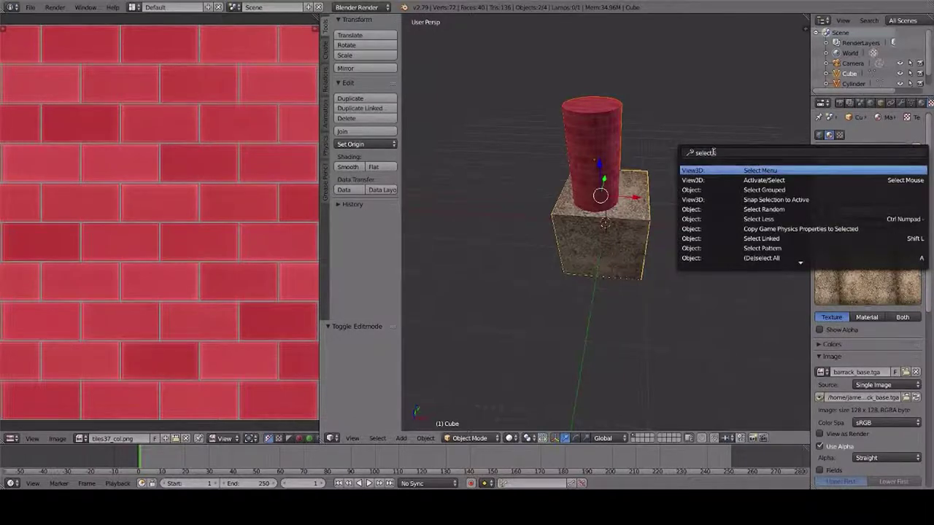
text( both objects.)
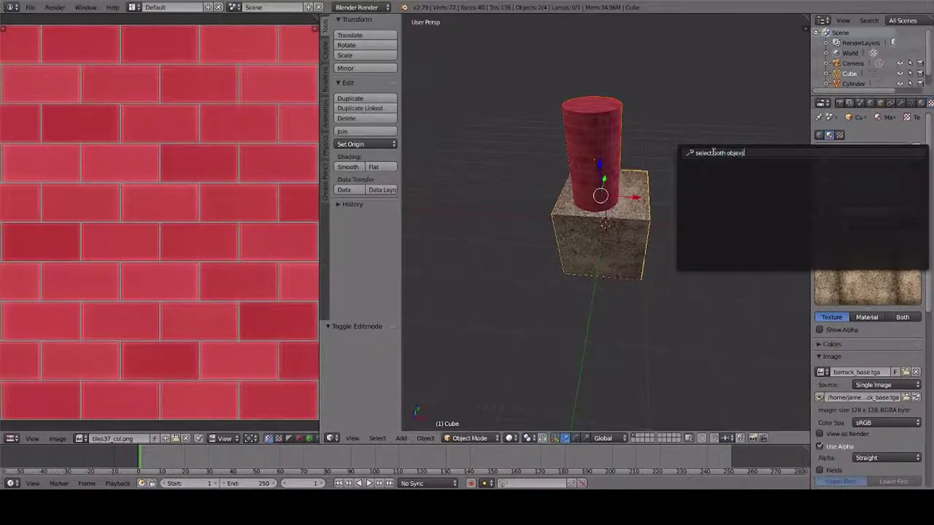
text(a nd export.)
key(Escape)
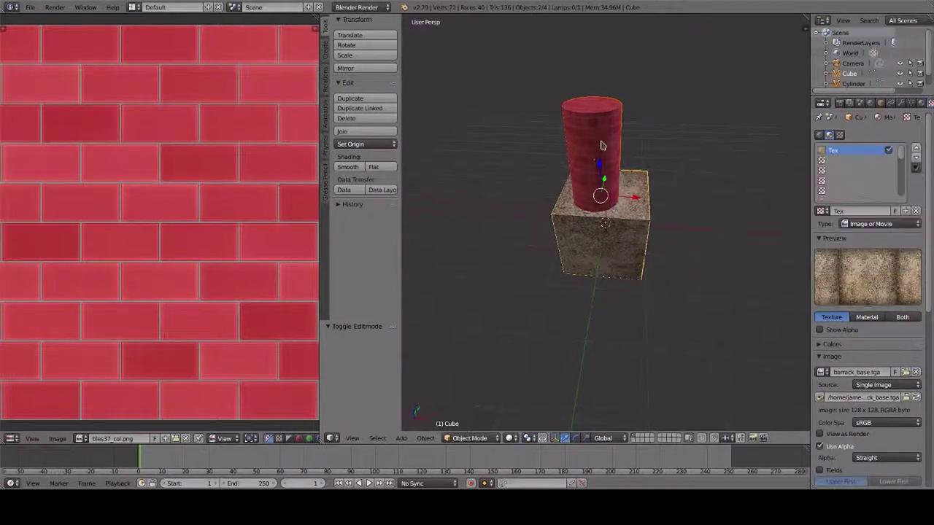
Step: Start a Glest 3D File (.g3d) export in the blender_test folder and delete the existing test.g3d there
click(30, 7)
mouse_move(92, 211)
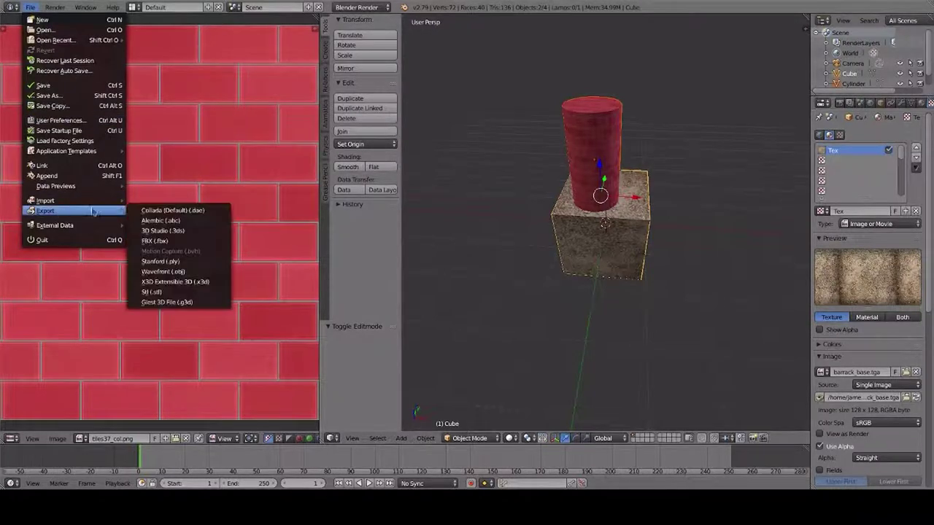
click(170, 303)
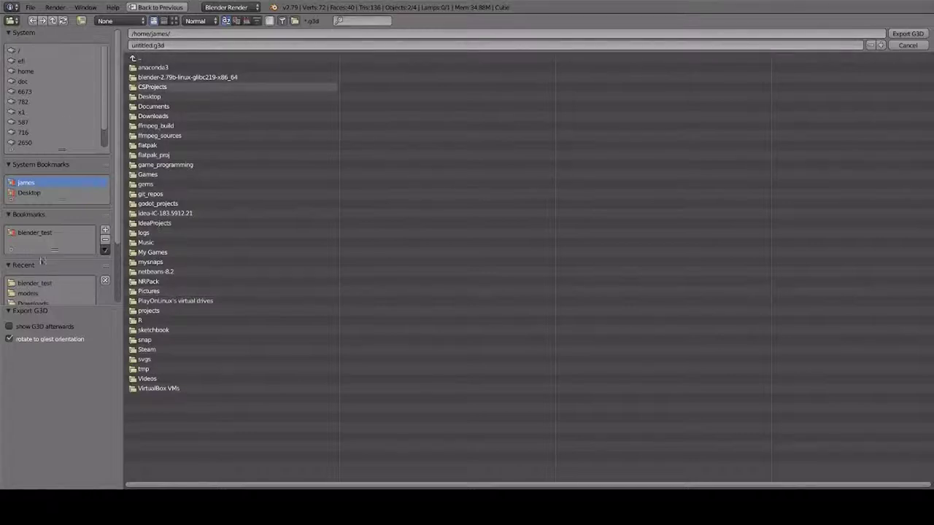
click(31, 233)
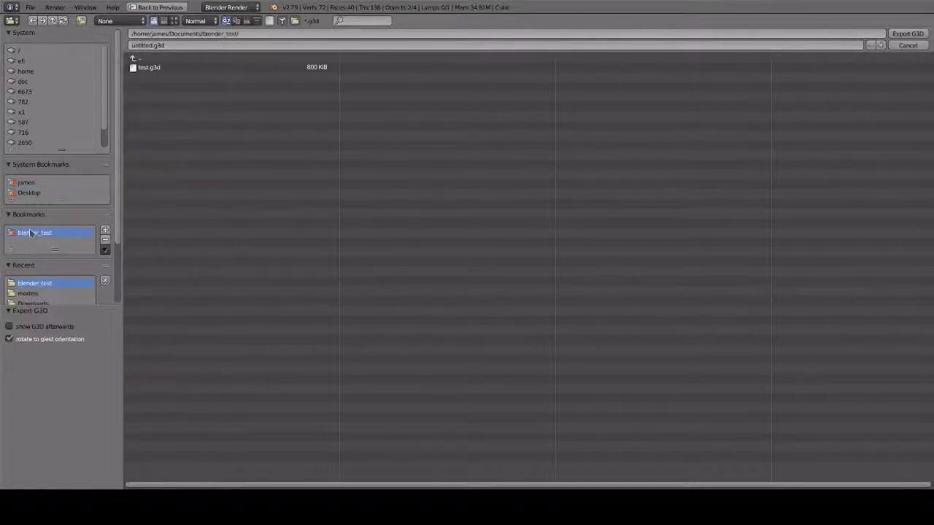
click(141, 68)
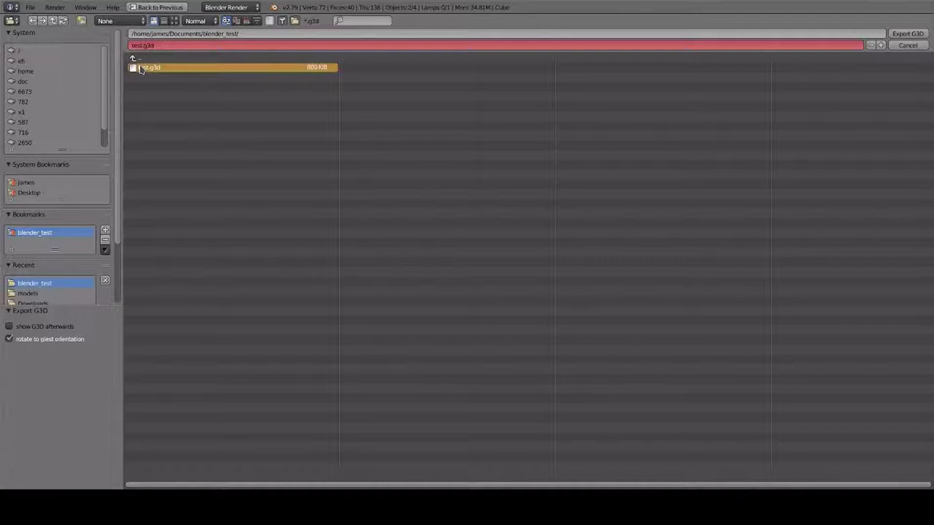
key(x)
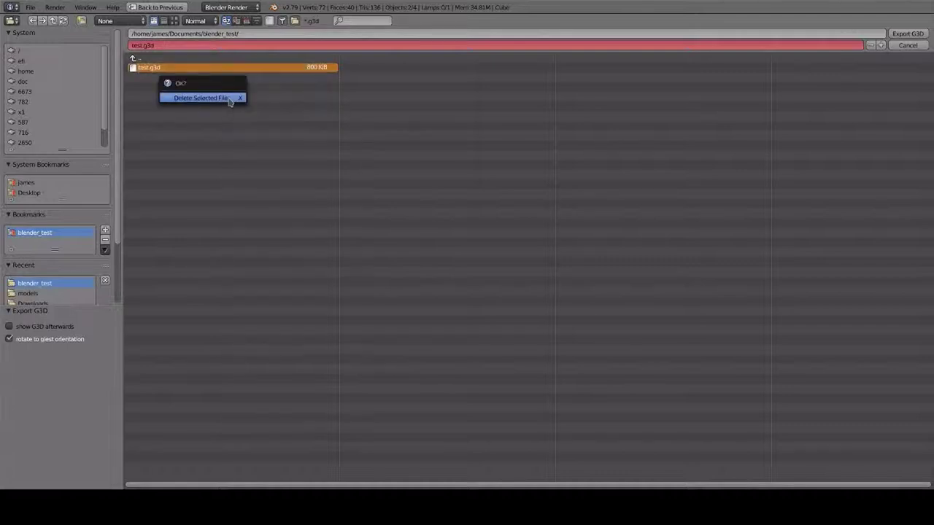
click(228, 99)
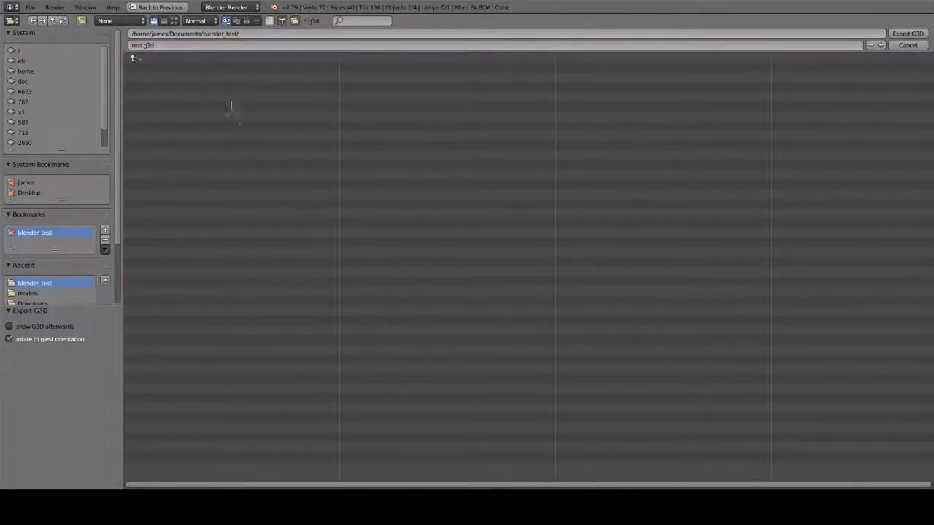
key(space)
text(saving a new)
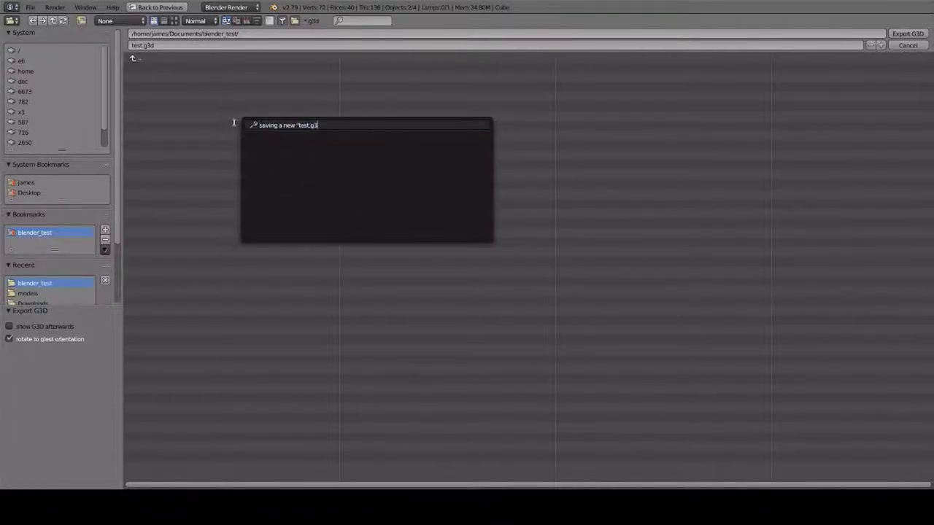
text("test.g3d" now...)
key(Escape)
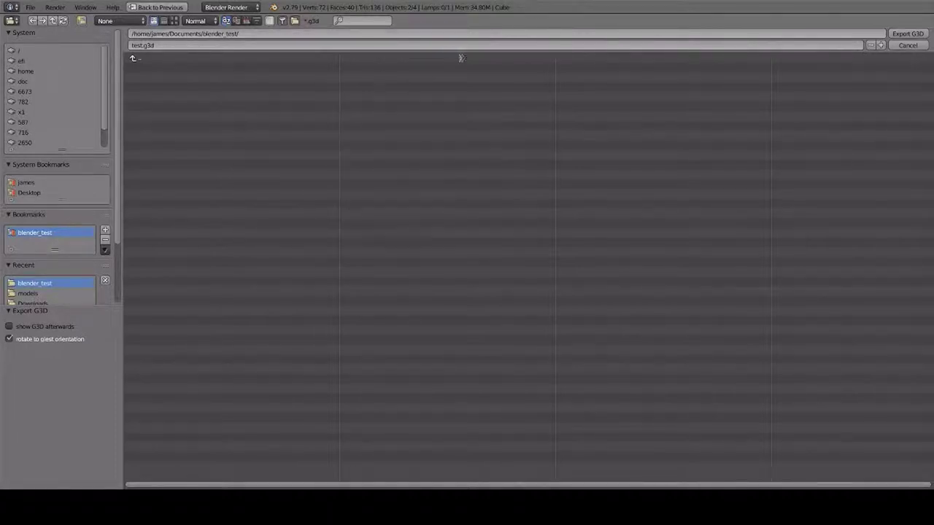
Step: Export the selected cube and cylinder as test.g3d into the blender_test folder
click(908, 34)
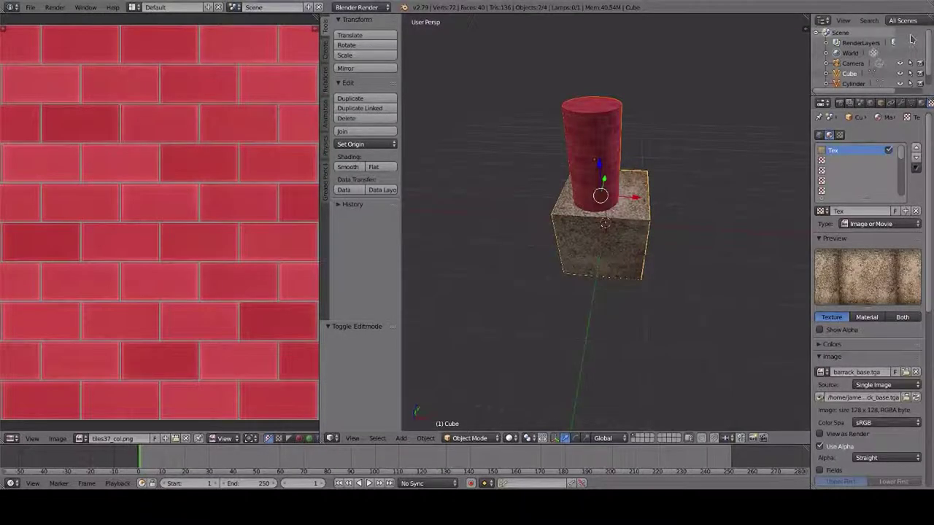
key(space)
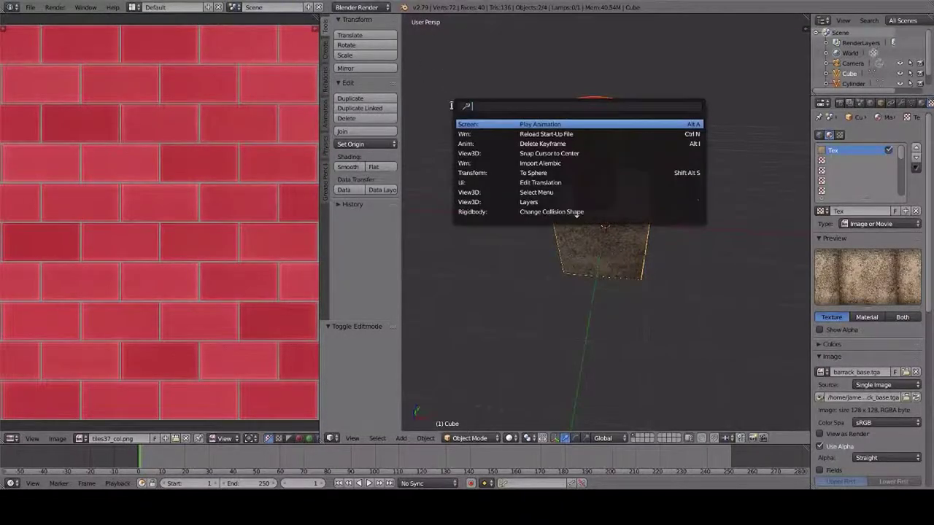
text(now lets vie)
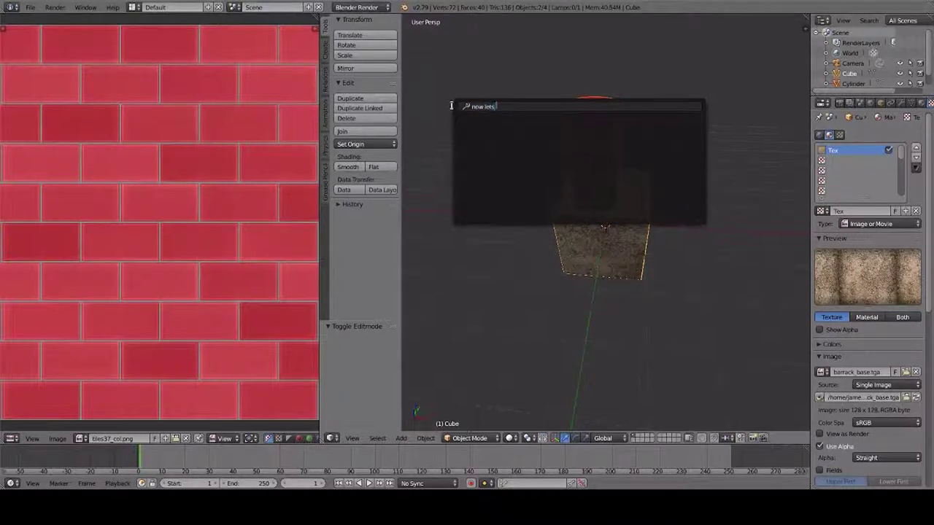
text(w it in the g3d viewer....)
key(Escape)
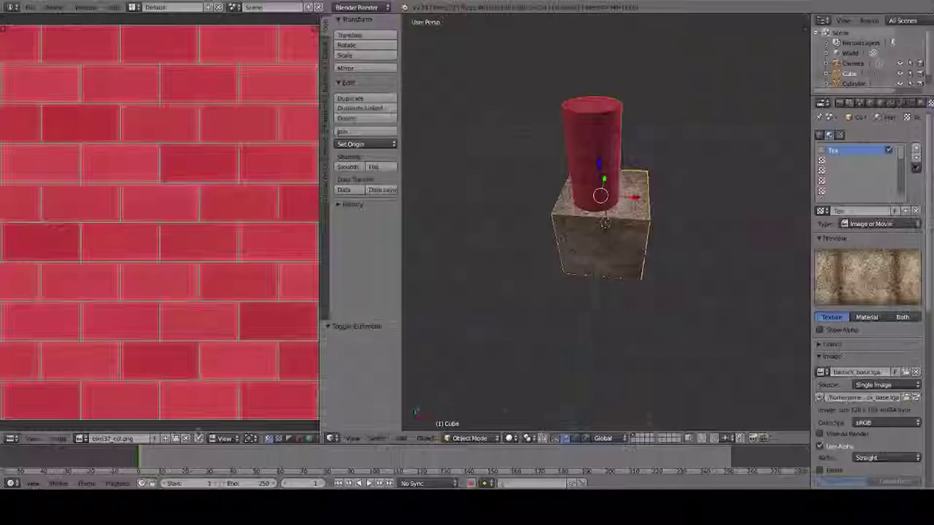
key(space)
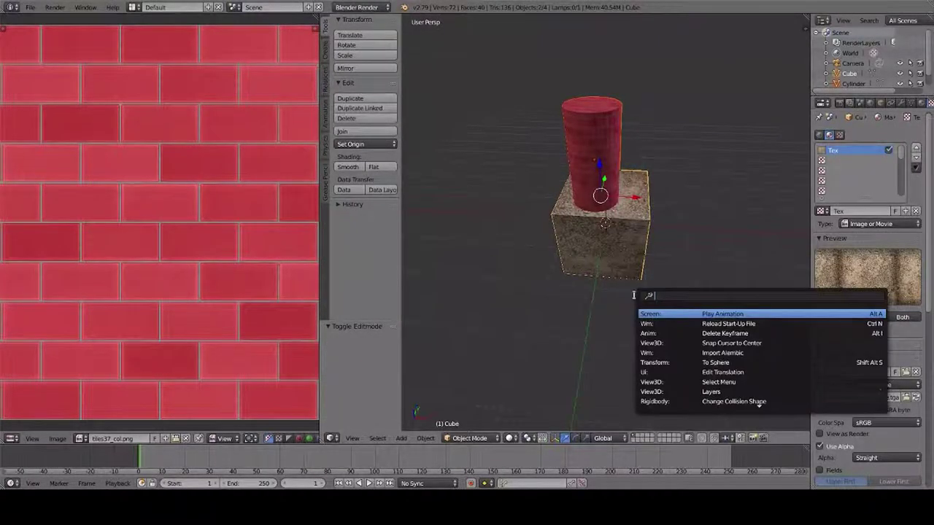
text(why is the tex)
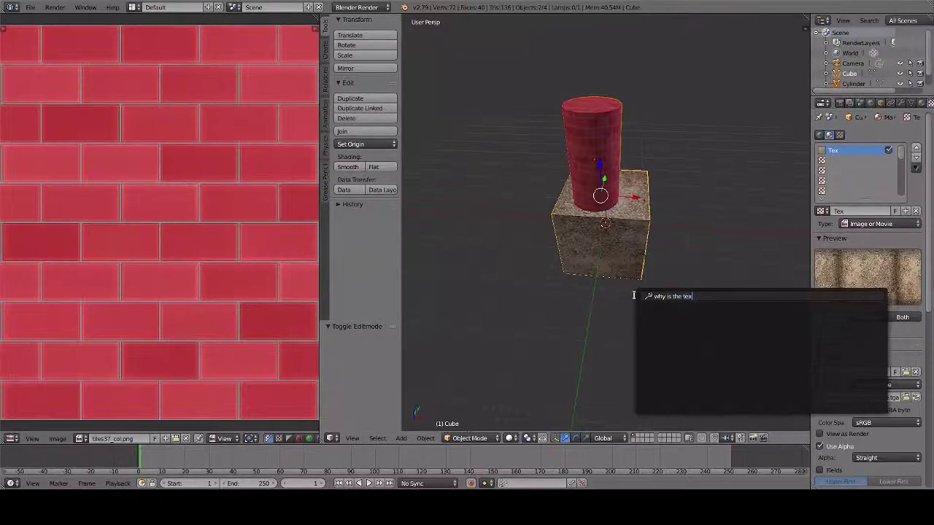
text(ture missing po)
text( the cylinder?)
key(Escape)
key(space)
text(we)
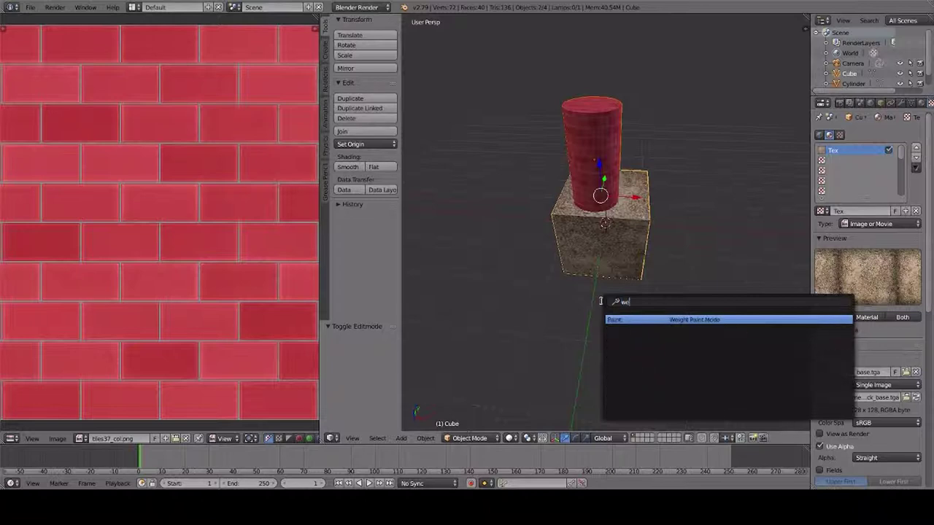
text( need to uive the cyl)
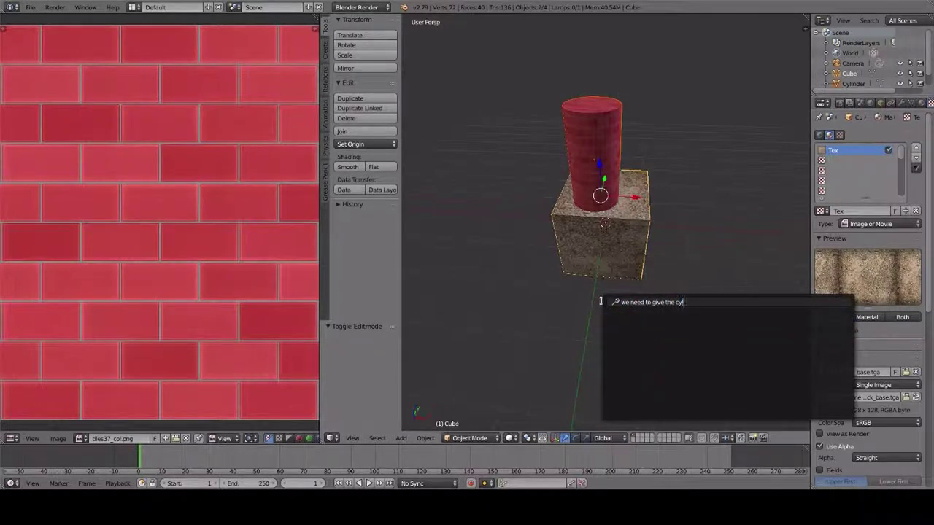
text(inder a "material"...)
key(Escape)
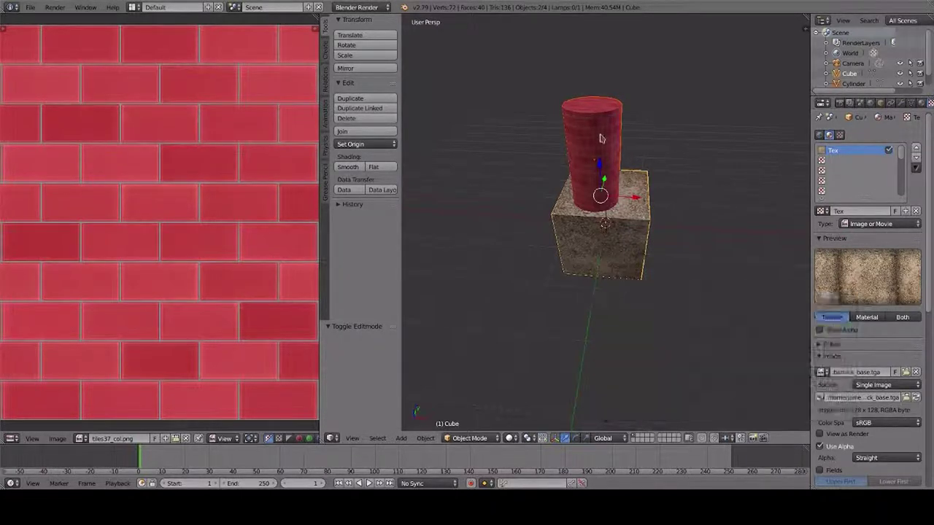
Step: Select only the cylinder, add a new material to it and open that material's texture settings
right_click(600, 139)
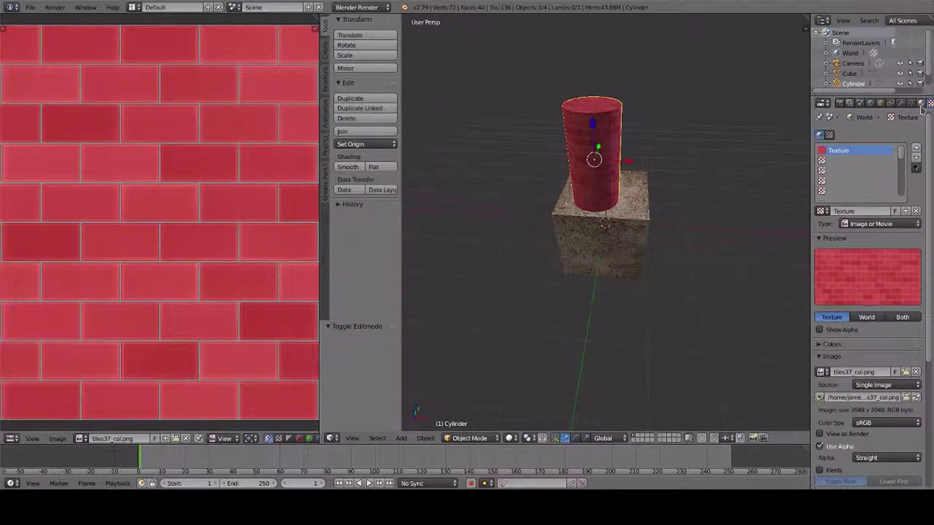
click(921, 103)
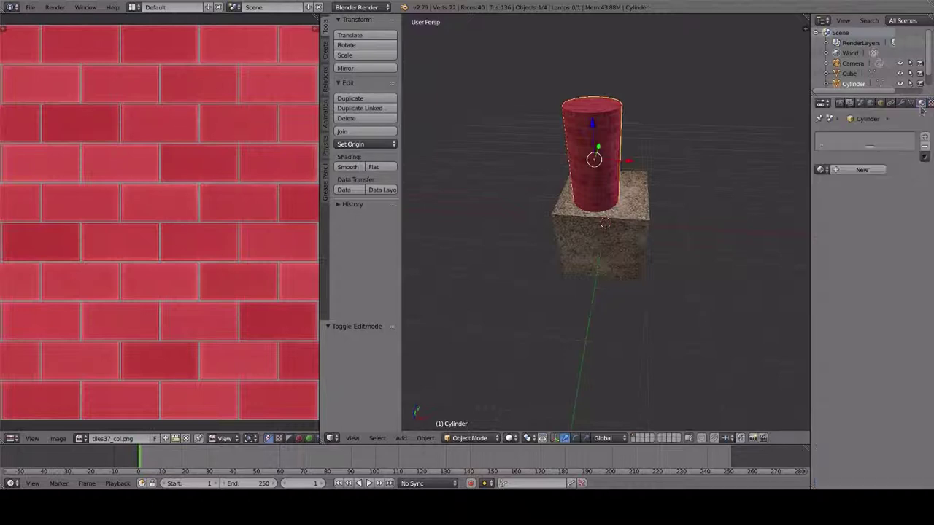
click(852, 170)
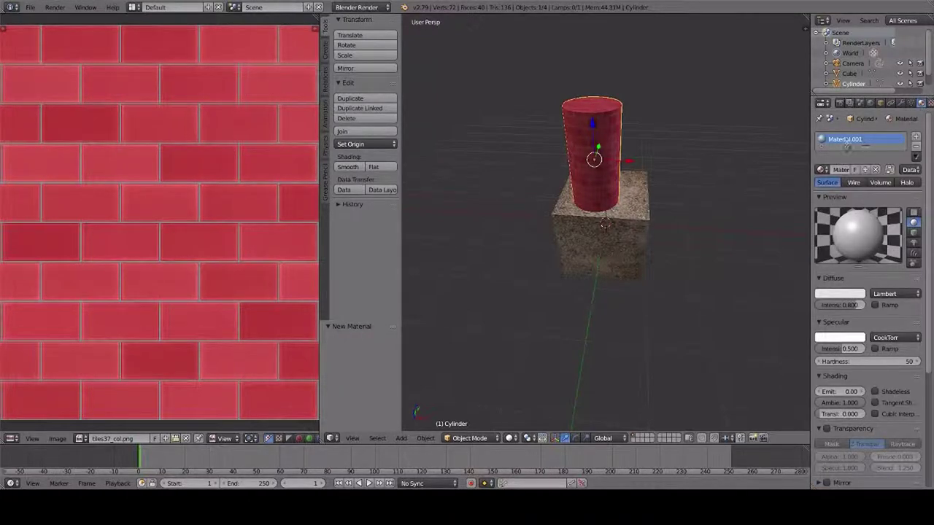
scroll(912, 104, right, 2)
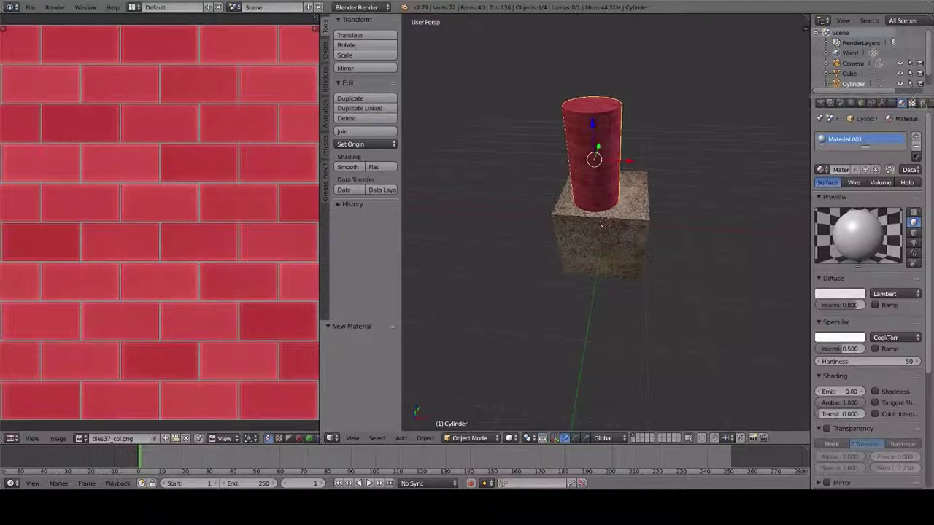
click(912, 103)
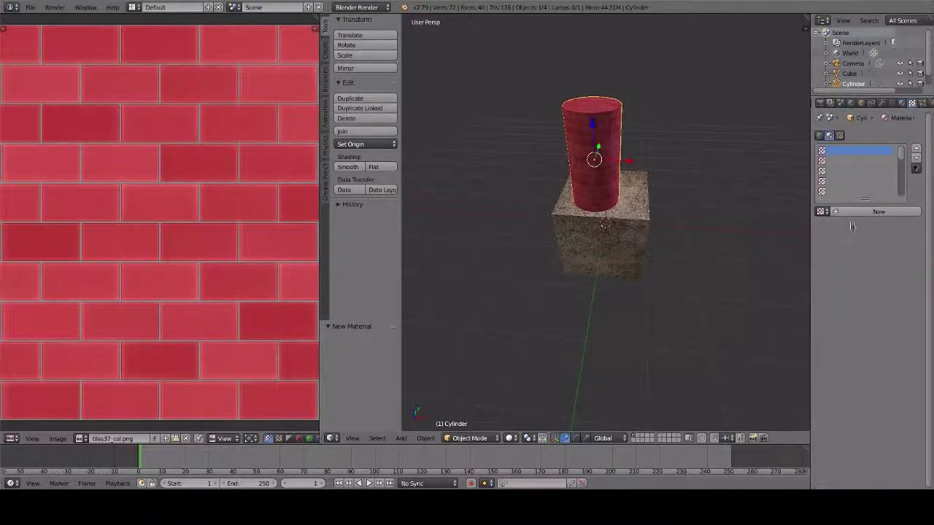
key(space)
text(re-li)
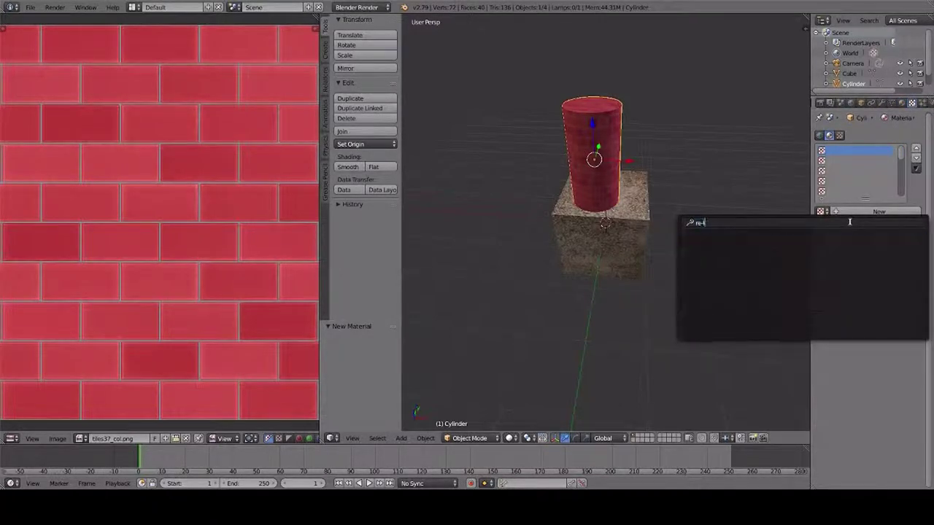
text(nk the texture to the material...)
key(Escape)
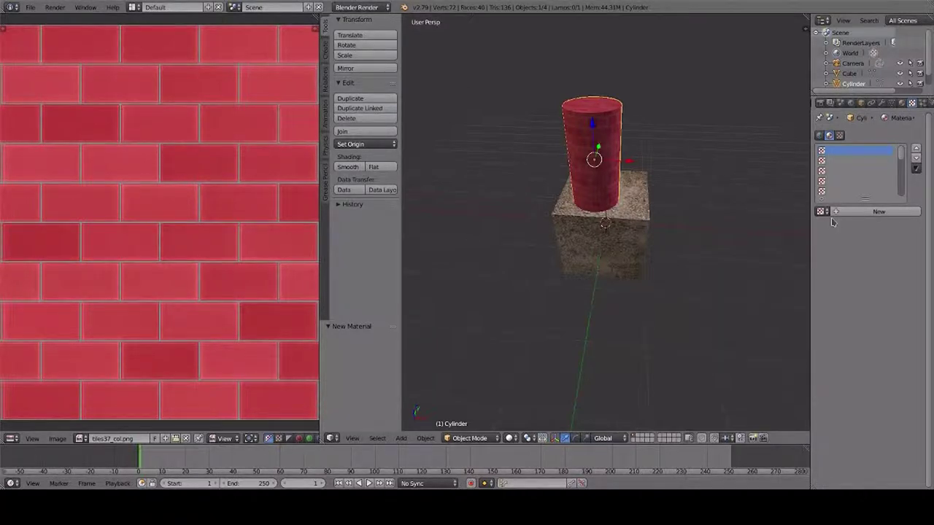
Step: Link the existing brick texture named Texture to the cylinder's material and check its mapping coordinates
click(822, 211)
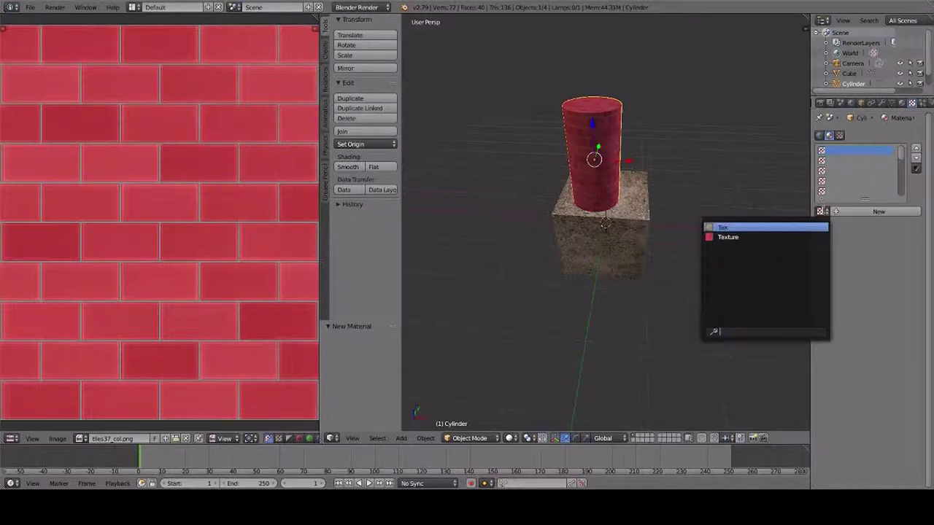
click(751, 238)
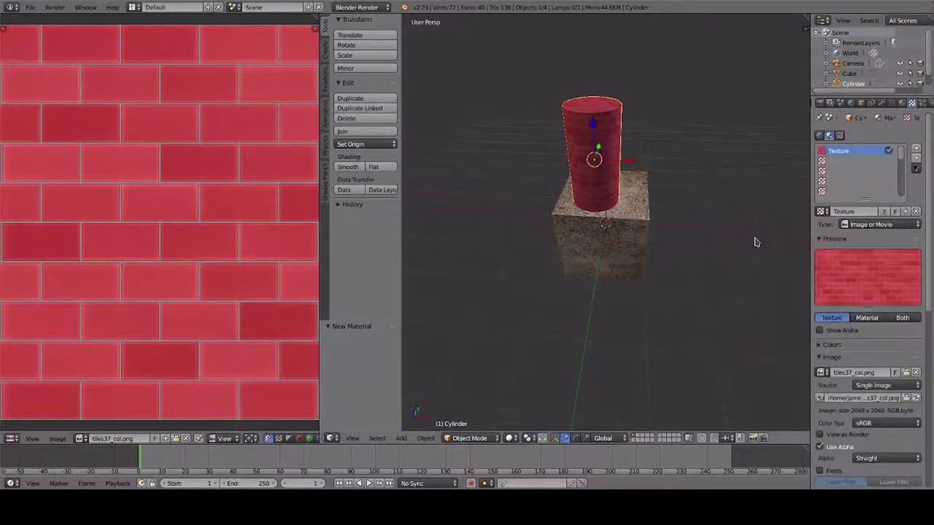
scroll(794, 386, down, 5)
scroll(794, 386, up, 4)
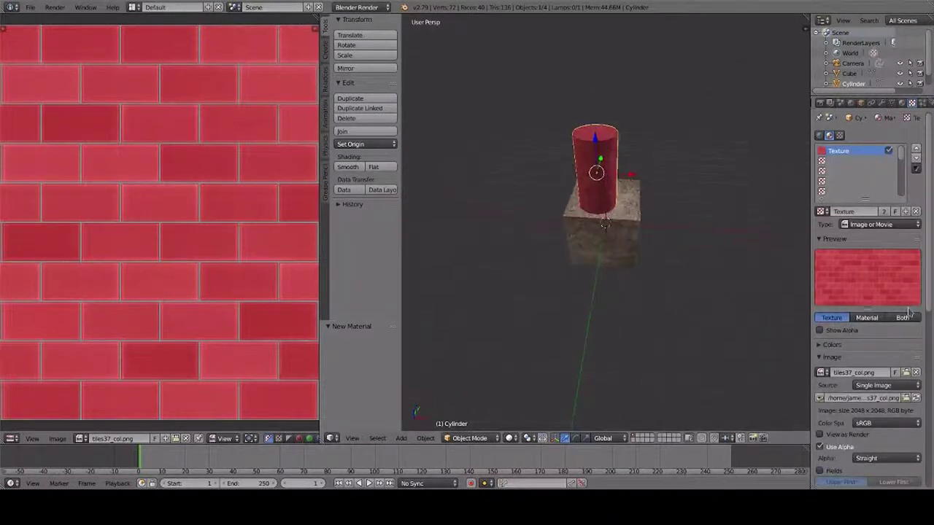
scroll(908, 312, down, 4)
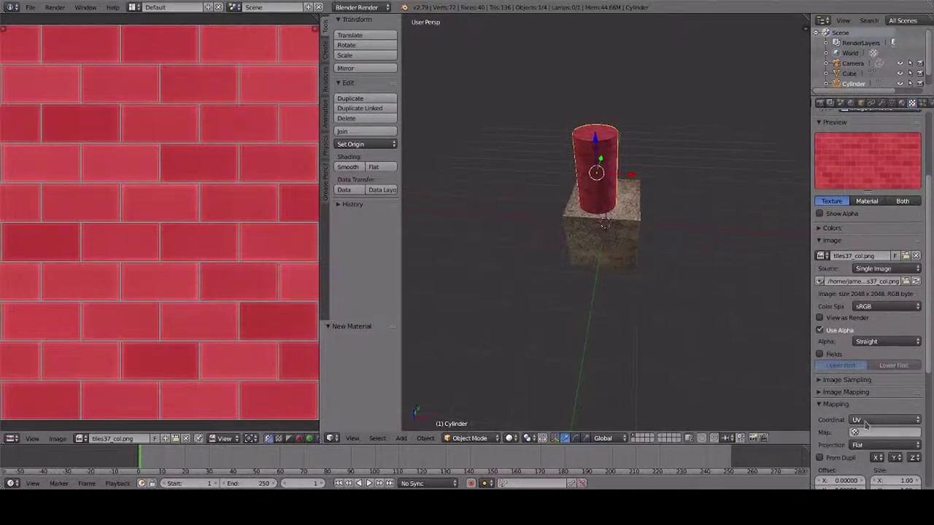
key(space)
text(the)
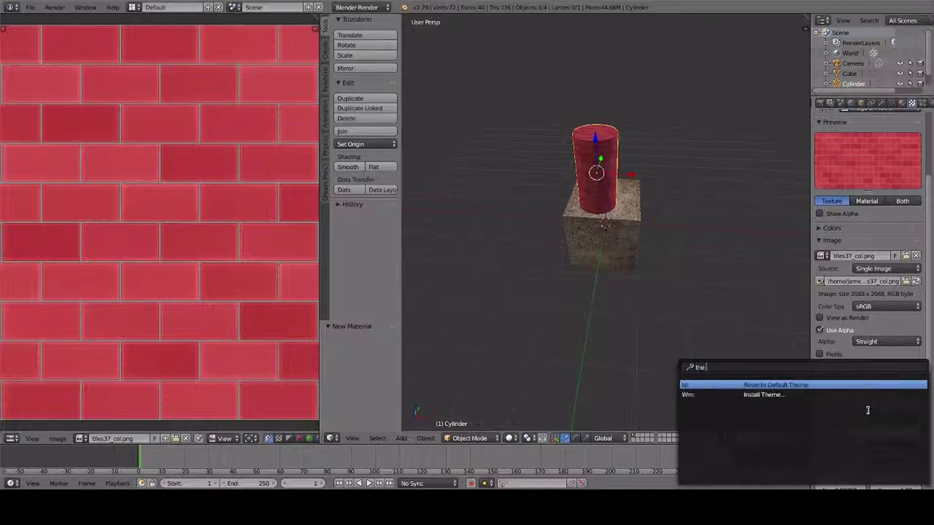
text( mapping is corr)
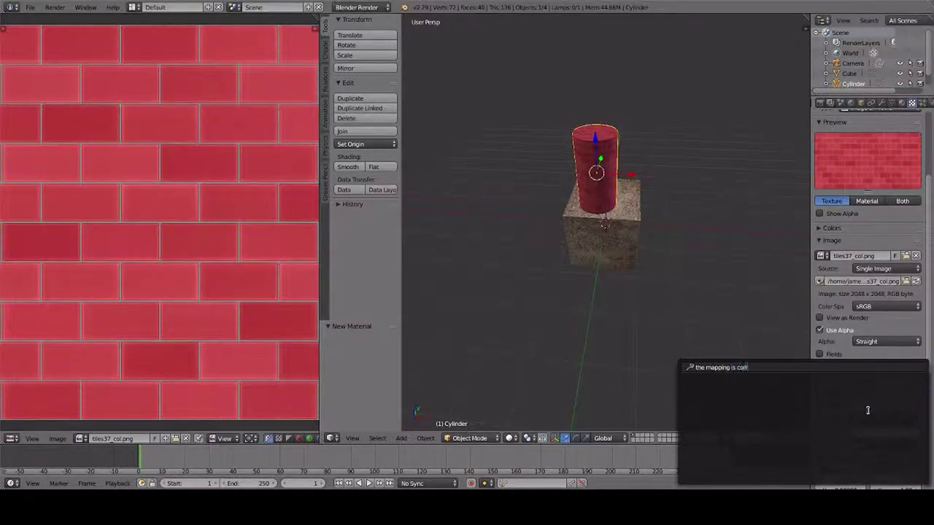
text(ectly set to UV now (e-export)
key(Escape)
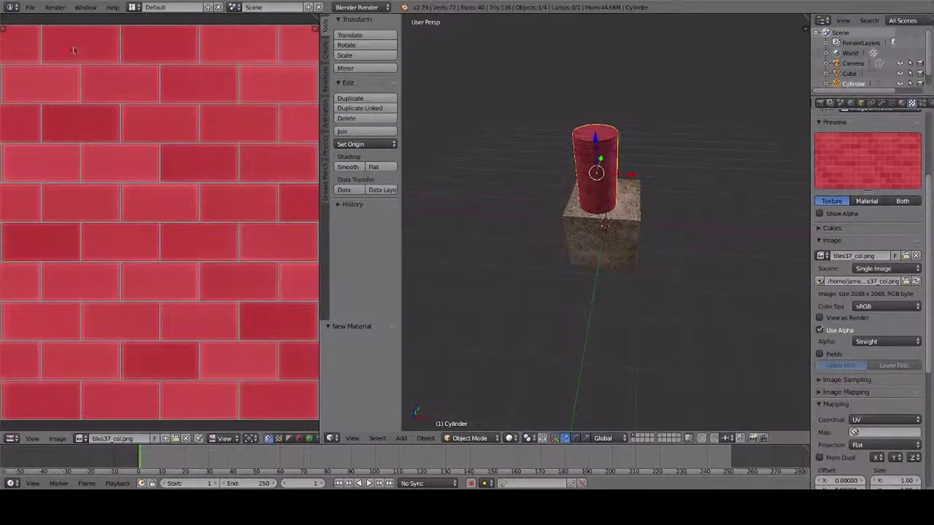
Step: Export the selected cylinder as a Glest 3D File named test.g3d in the blender_test folder, overwriting the existing file
click(30, 7)
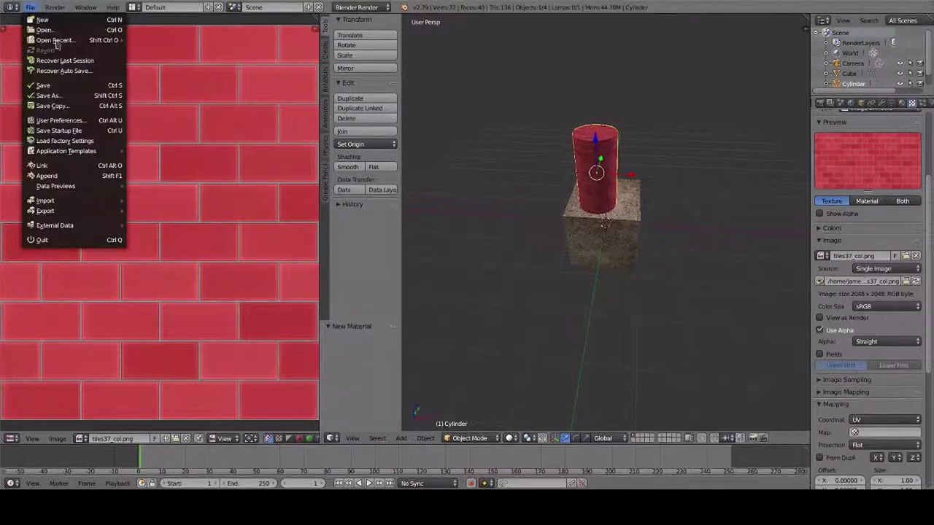
click(29, 8)
mouse_move(73, 210)
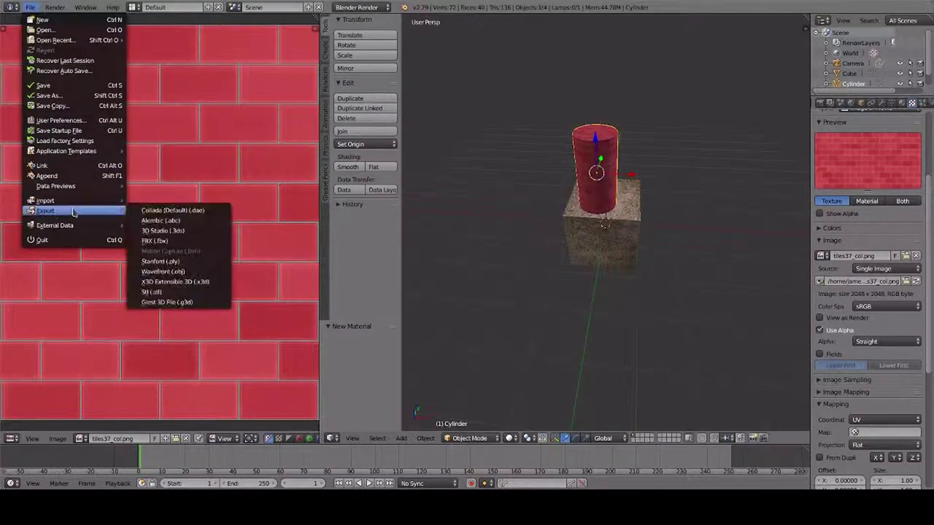
click(179, 304)
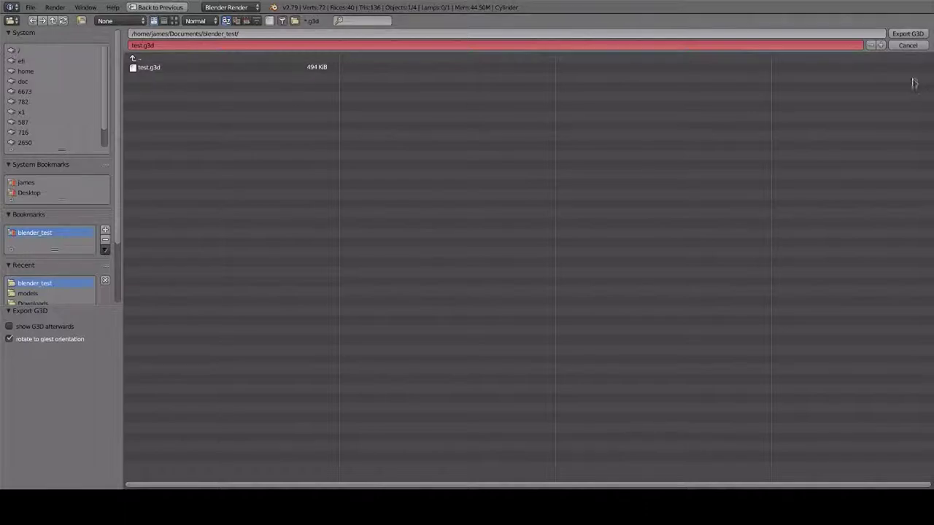
click(907, 34)
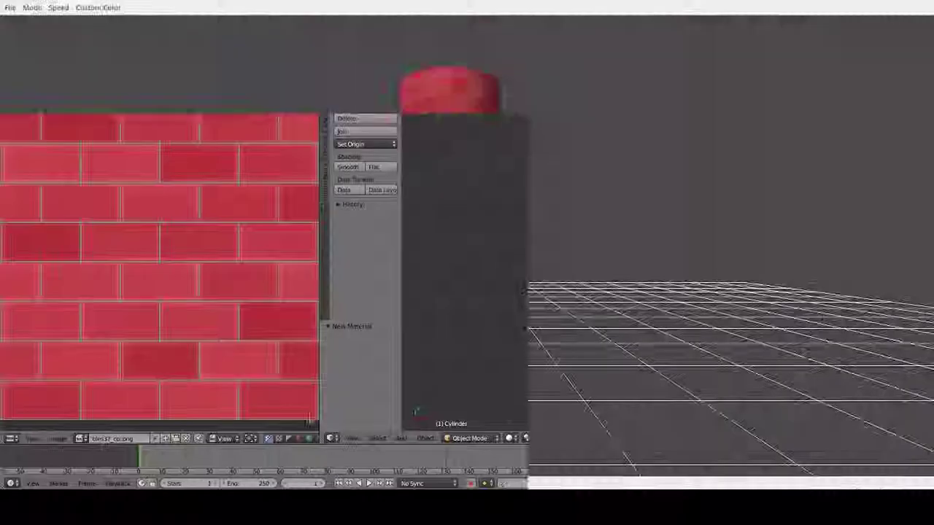
key(space)
text(oo)
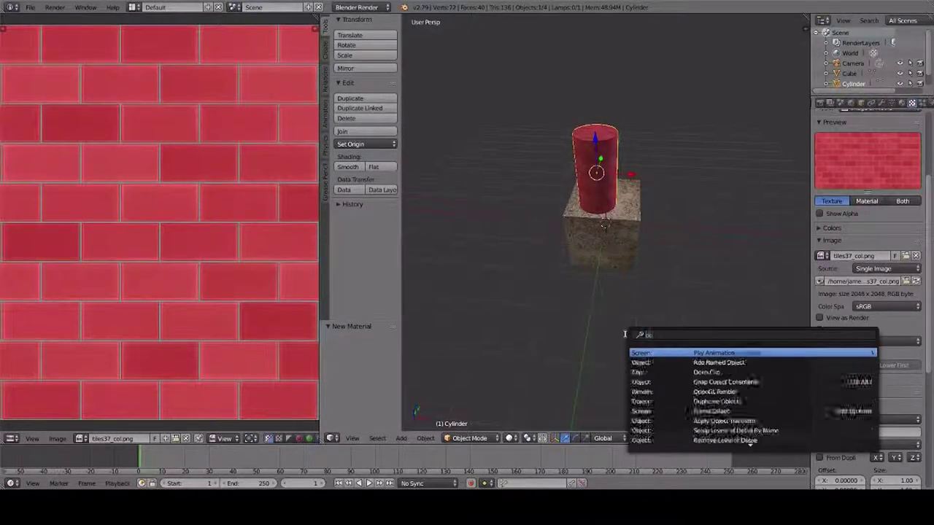
text(ps, thi)
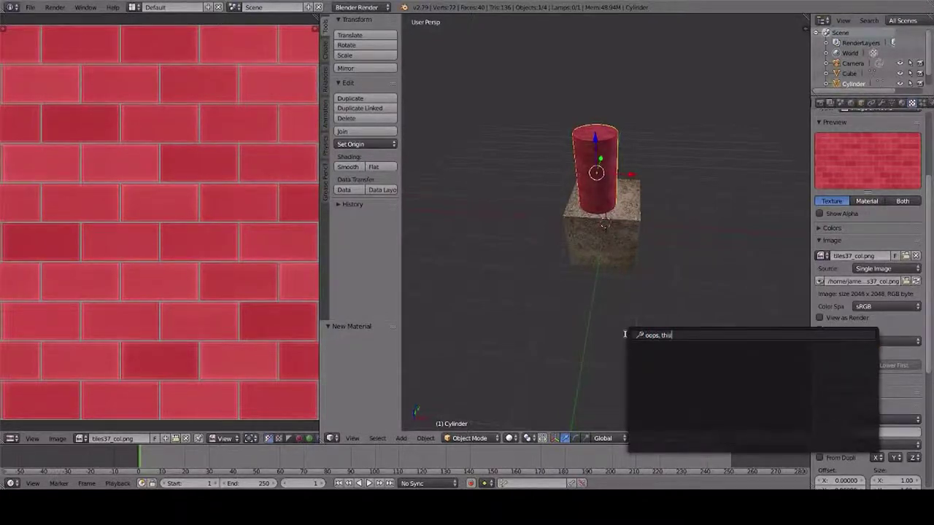
text(s time we forgot to select both objects.)
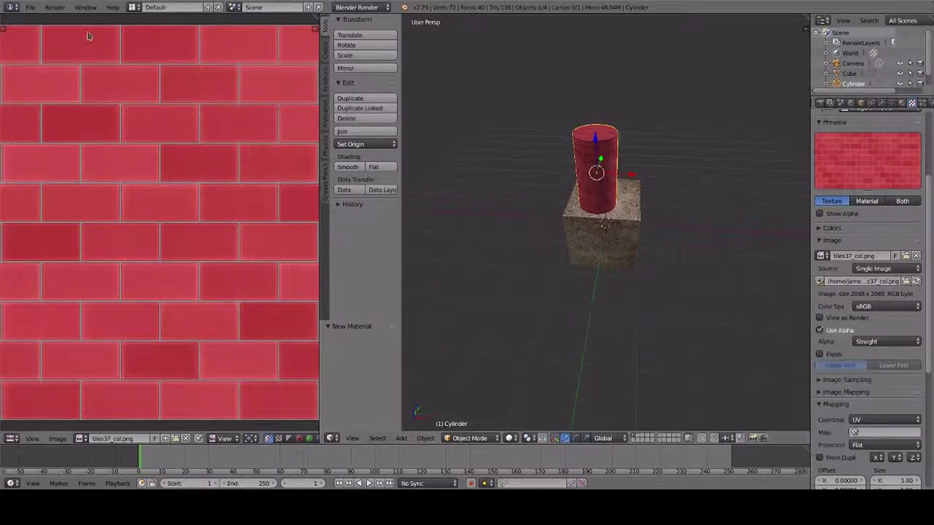
Step: Add the cube to the cylinder selection and export both as a Glest 3D File, overwriting test.g3d in the blender_test folder
click(32, 8)
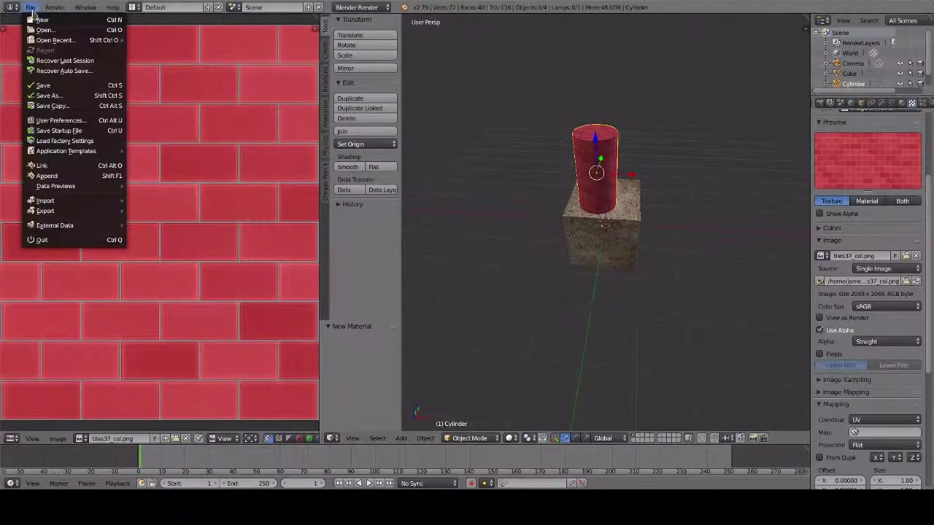
scroll(718, 91, up, 2)
scroll(719, 92, up, 3)
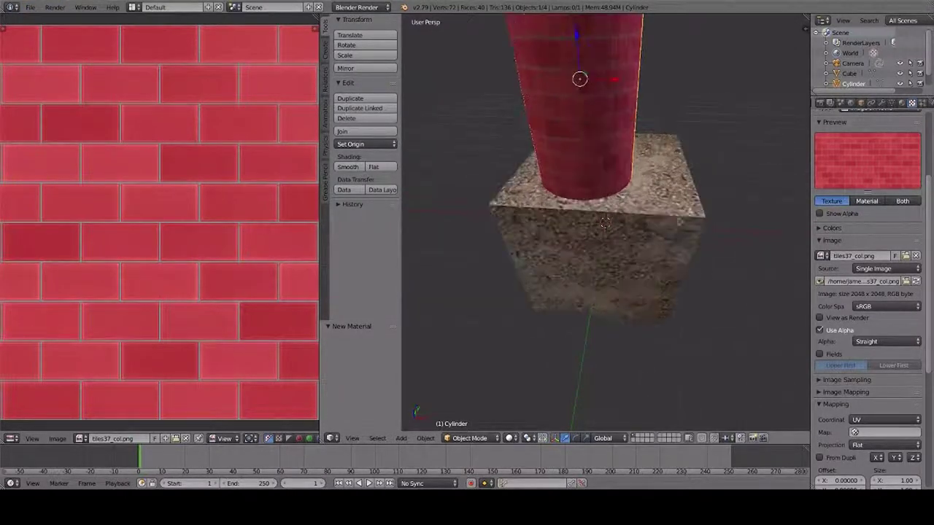
shift+right_click(673, 234)
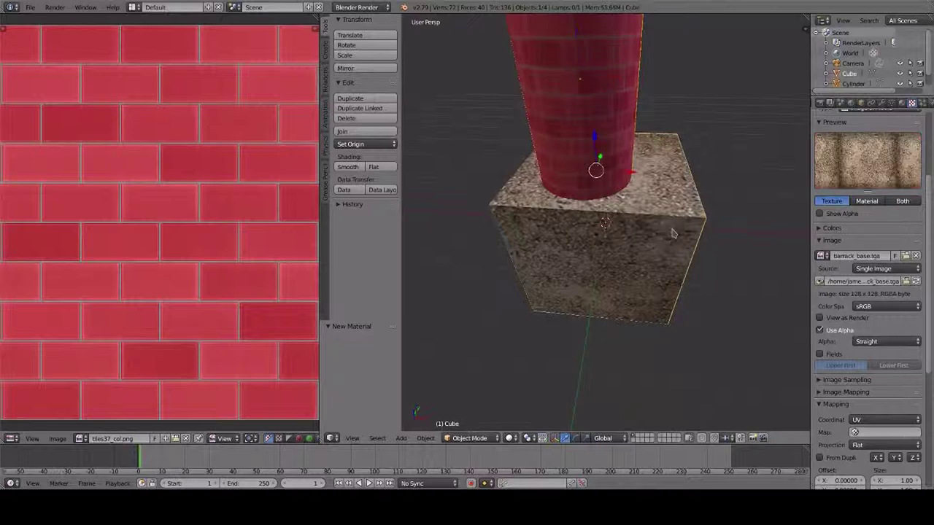
click(30, 8)
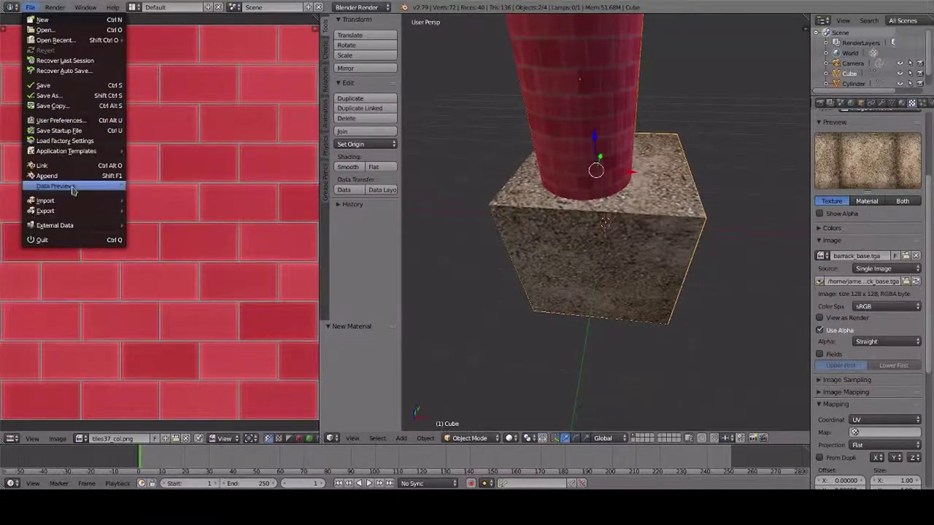
mouse_move(69, 211)
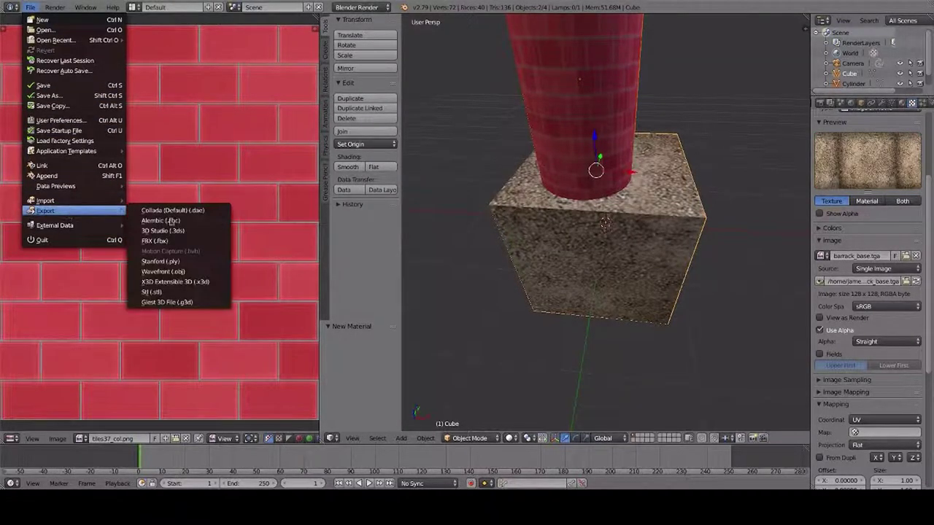
click(186, 302)
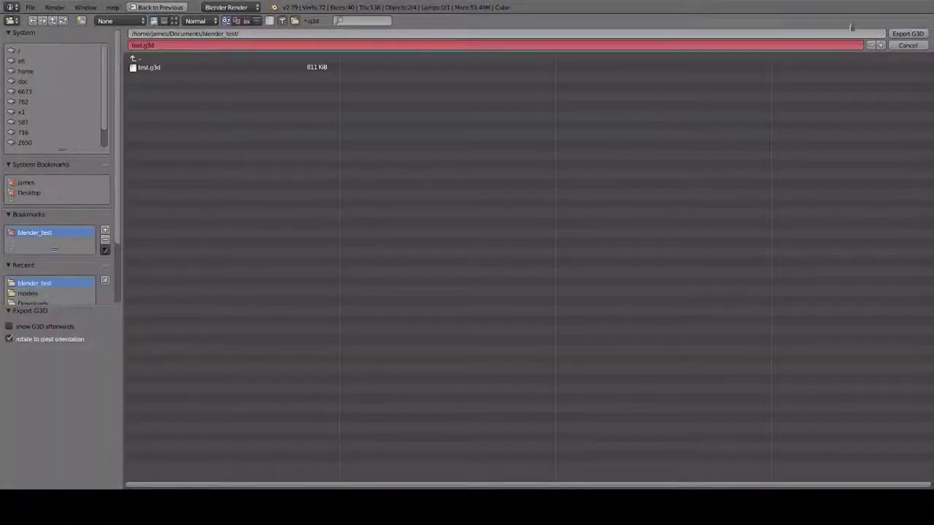
click(904, 34)
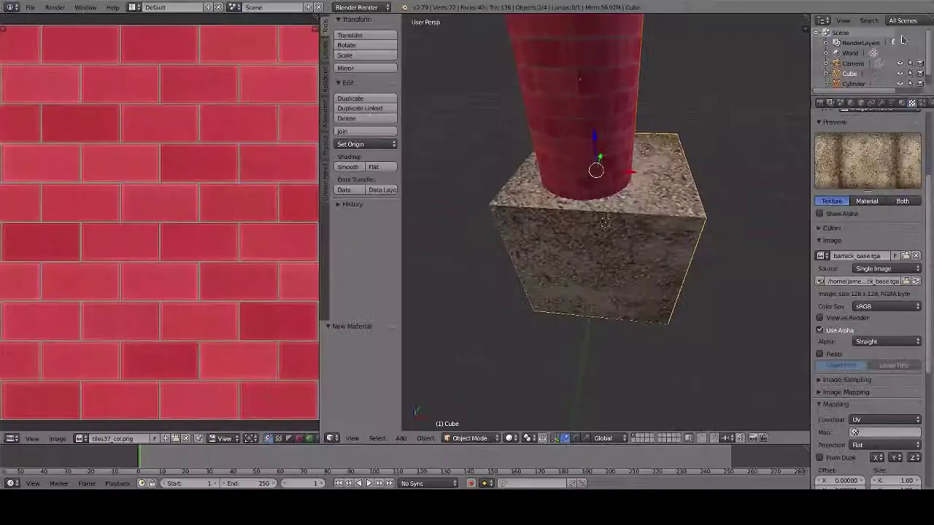
key(space)
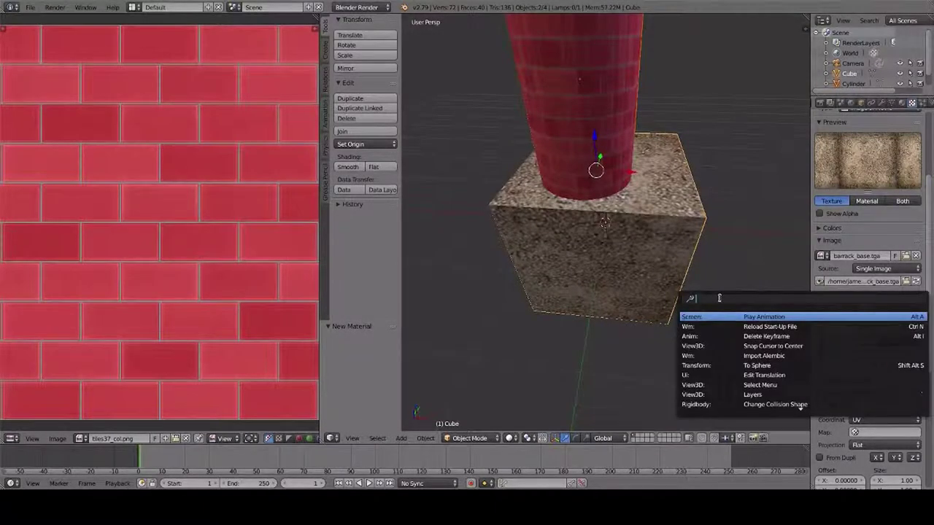
text(che)
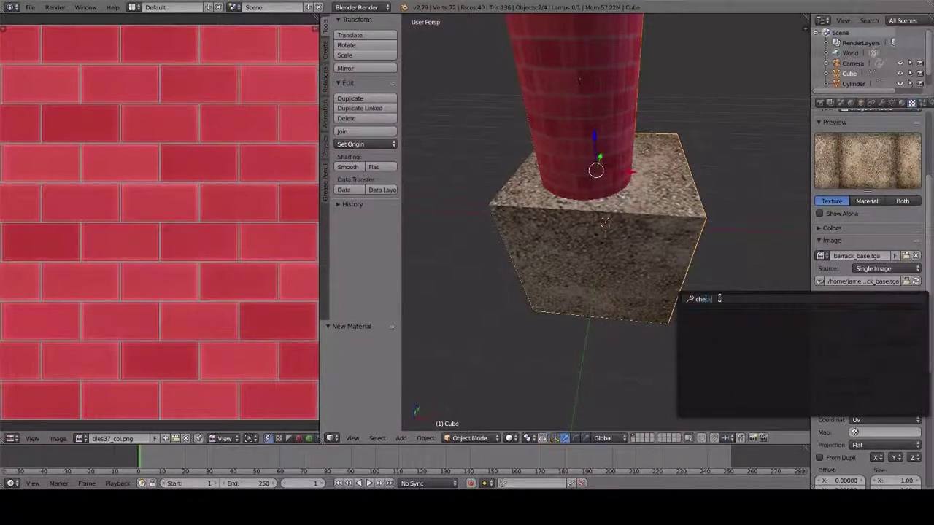
text(ck the g3d viewer again...)
key(Escape)
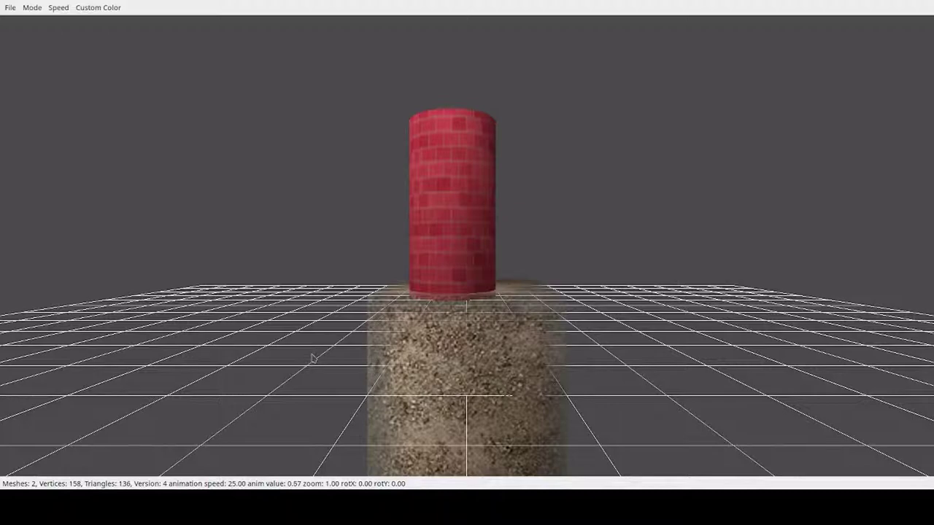
Step: Switch to the G3D viewer and examine the textures on the exported cube and cylinder up close and from a distance
scroll(711, 283, up, 5)
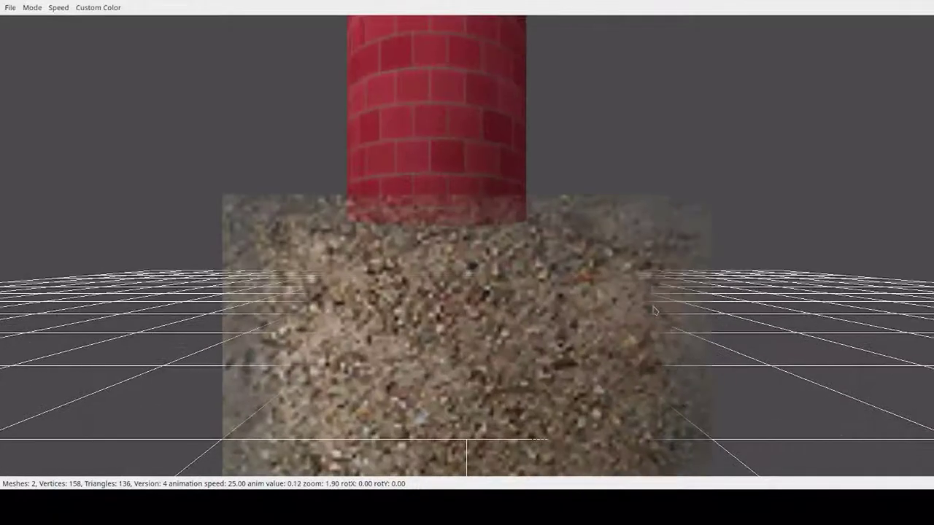
scroll(692, 236, down, 4)
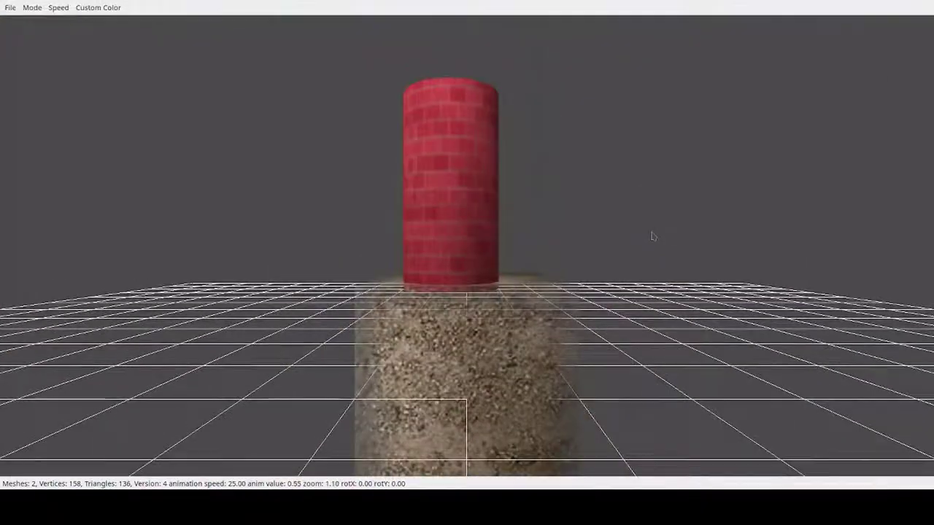
drag(652, 229, 483, 260)
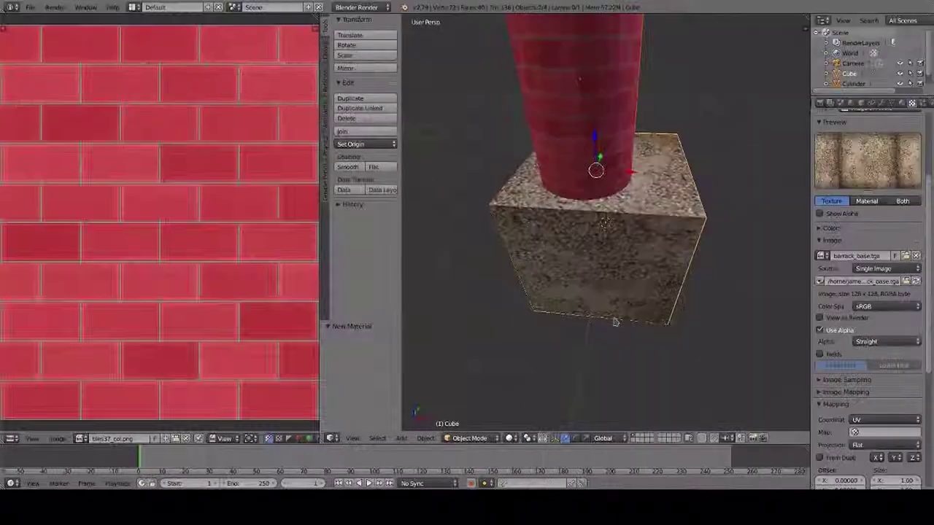
key(space)
text(succes)
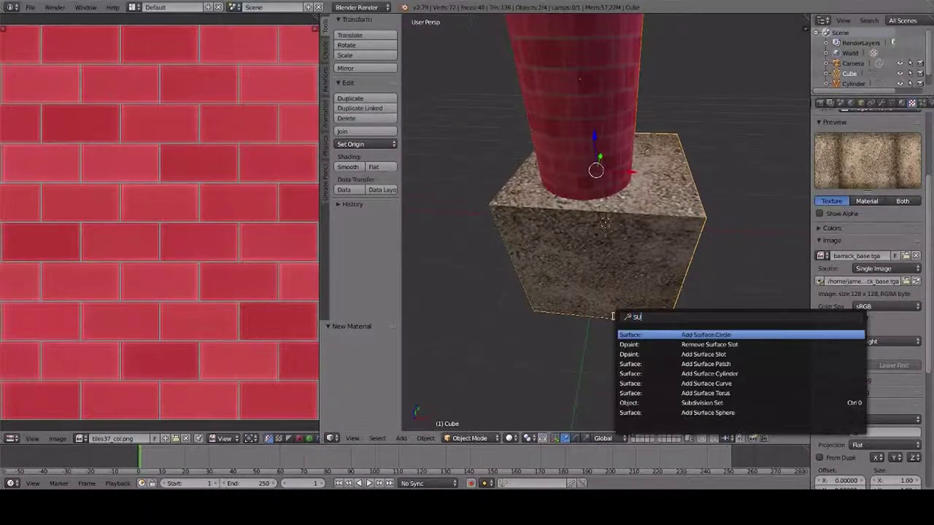